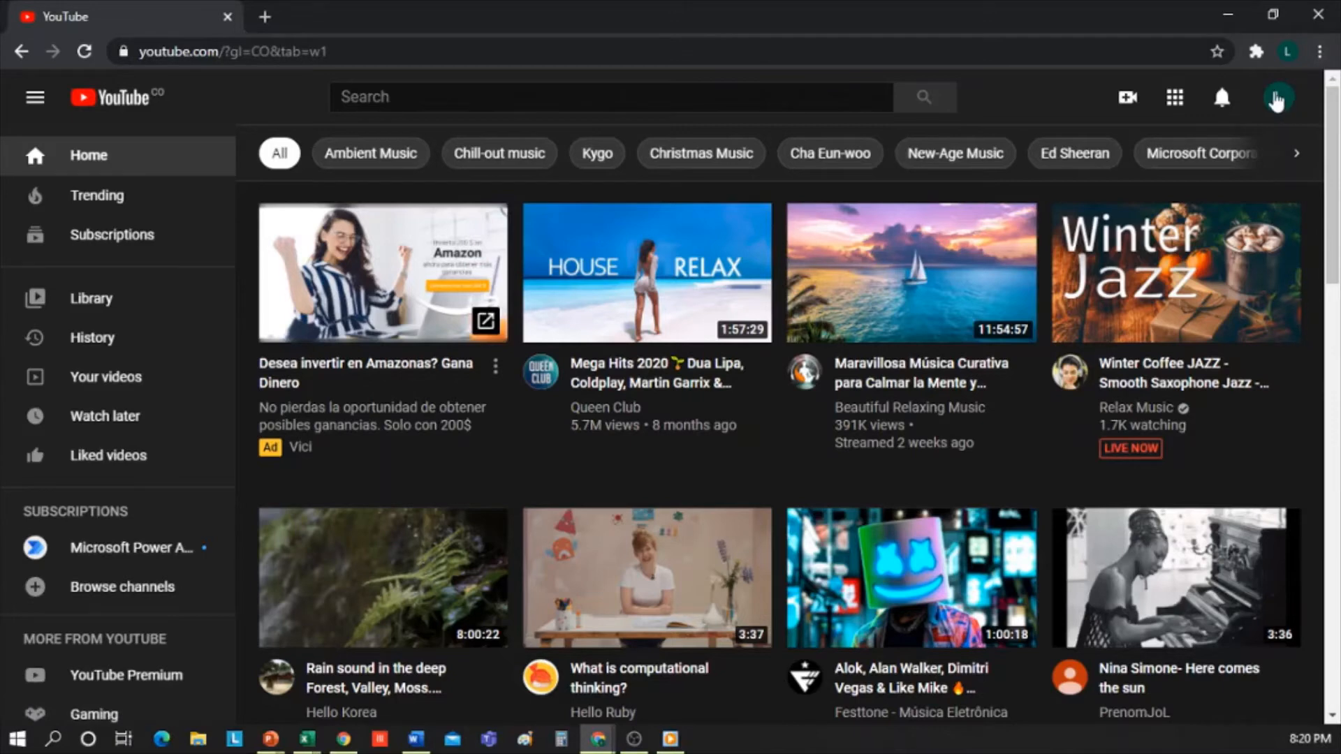
Open YouTube Studio's live streaming dashboard through the option to go live.
click(1276, 100)
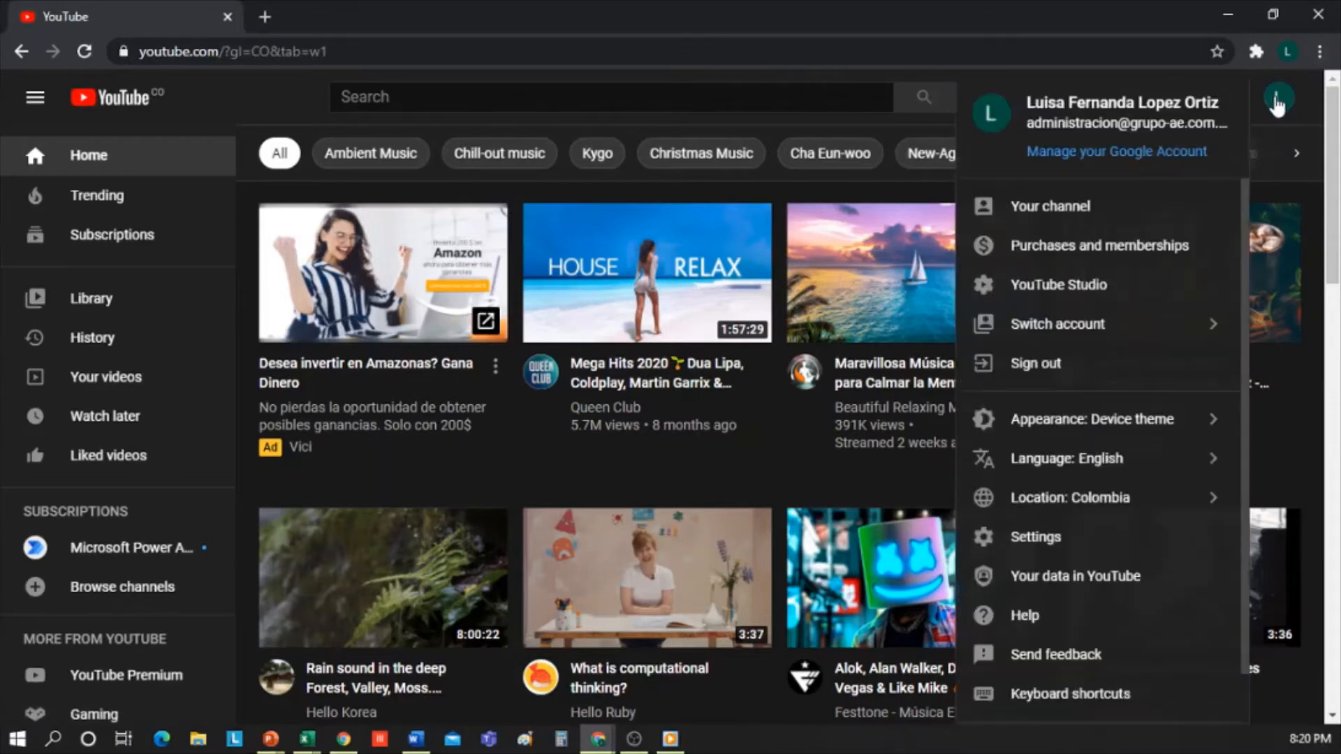
click(1277, 101)
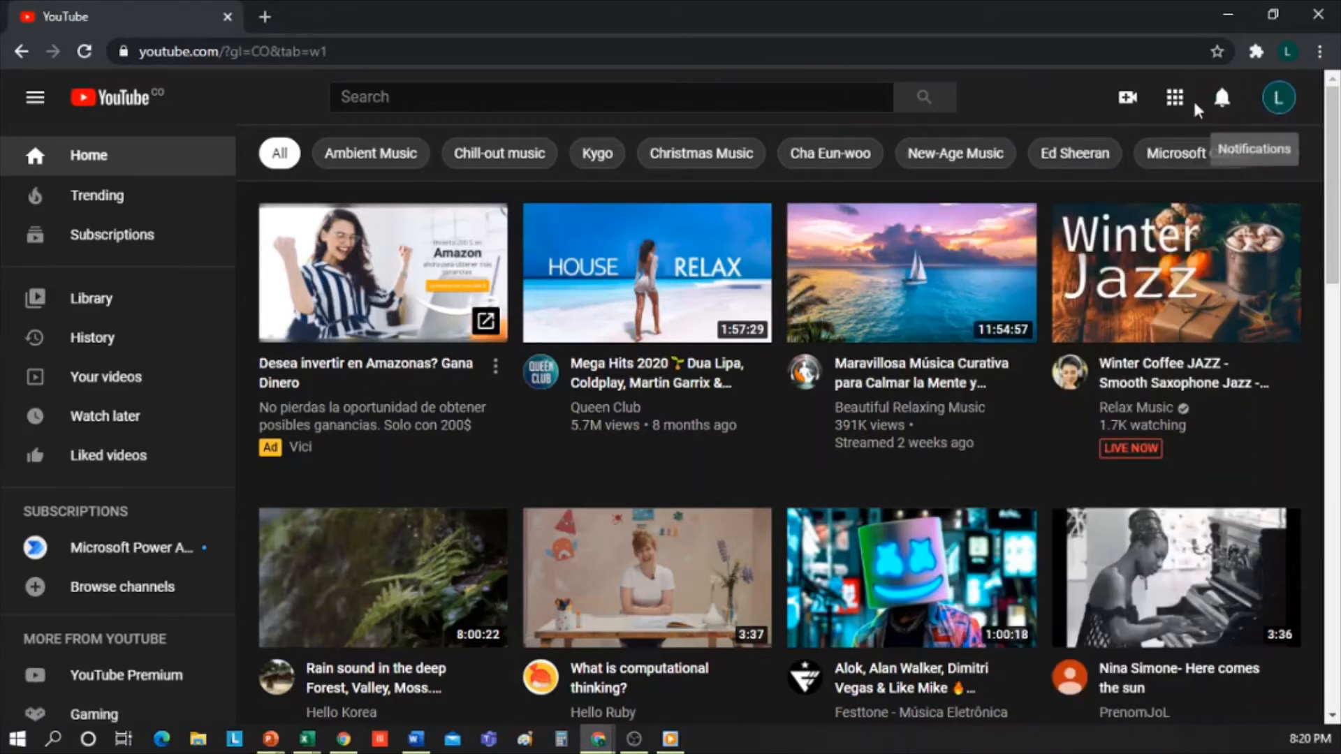
click(1174, 101)
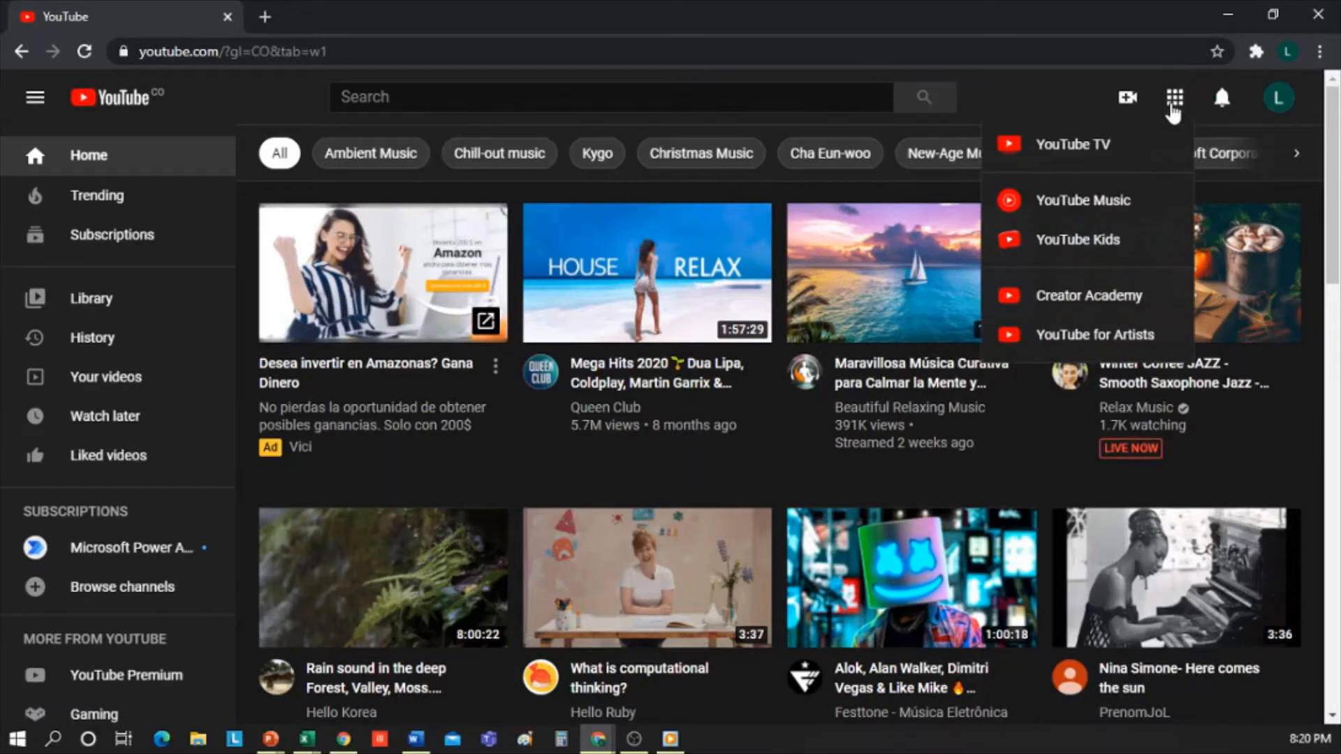
click(1126, 99)
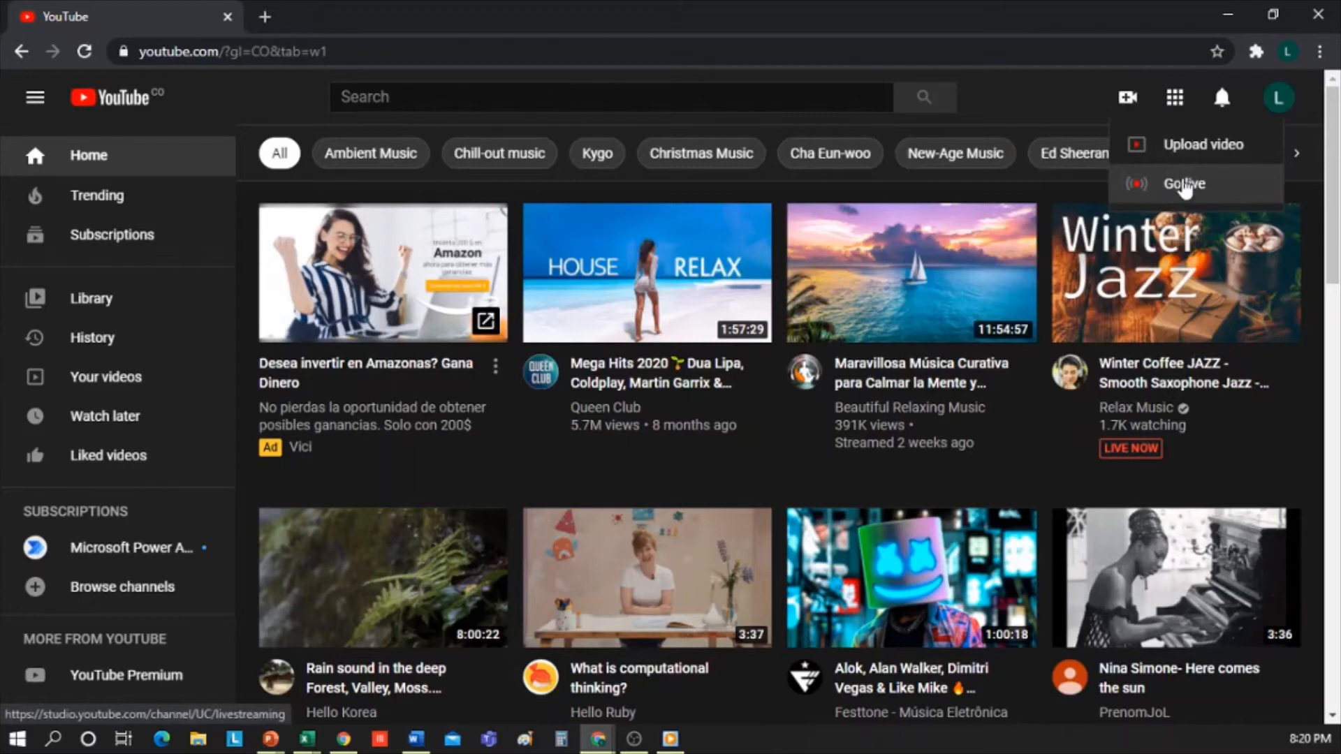
click(1191, 185)
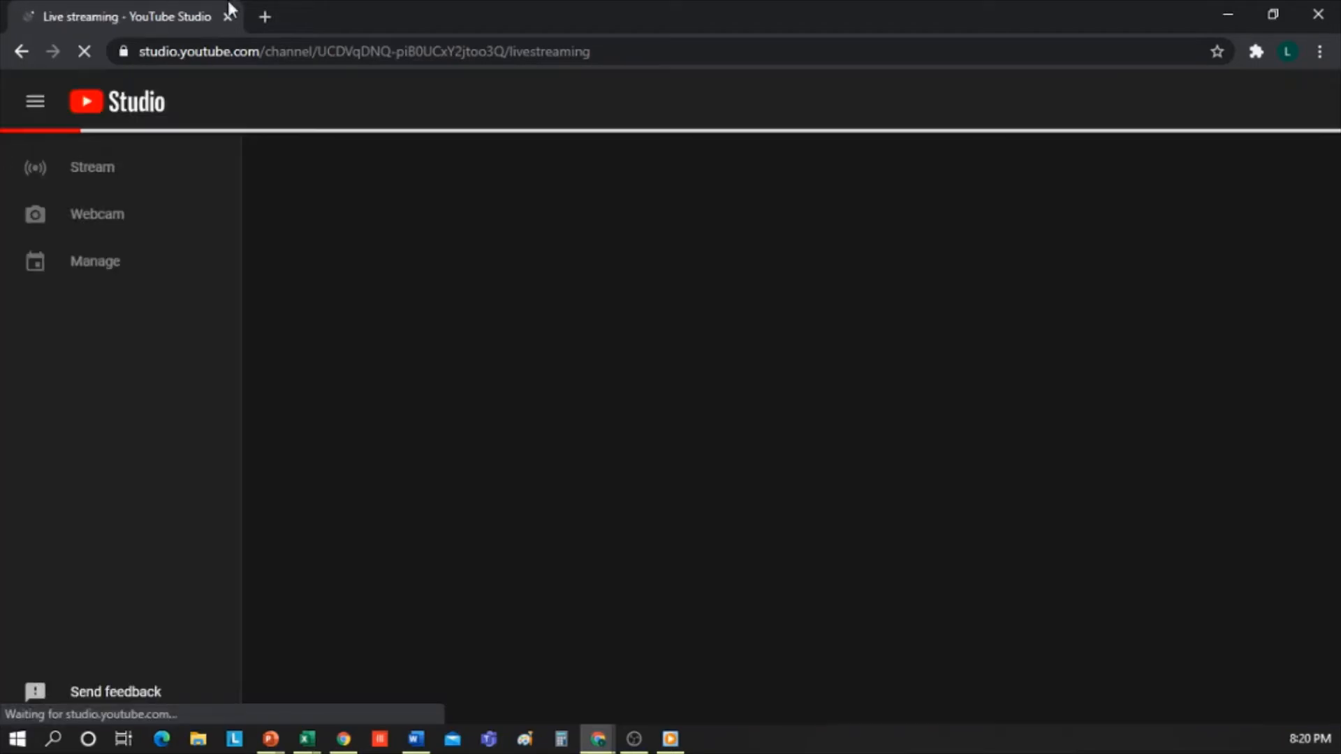
Search the web for obsproject in a new browser tab and open the OBS: Open Broadcaster Software home page.
click(265, 16)
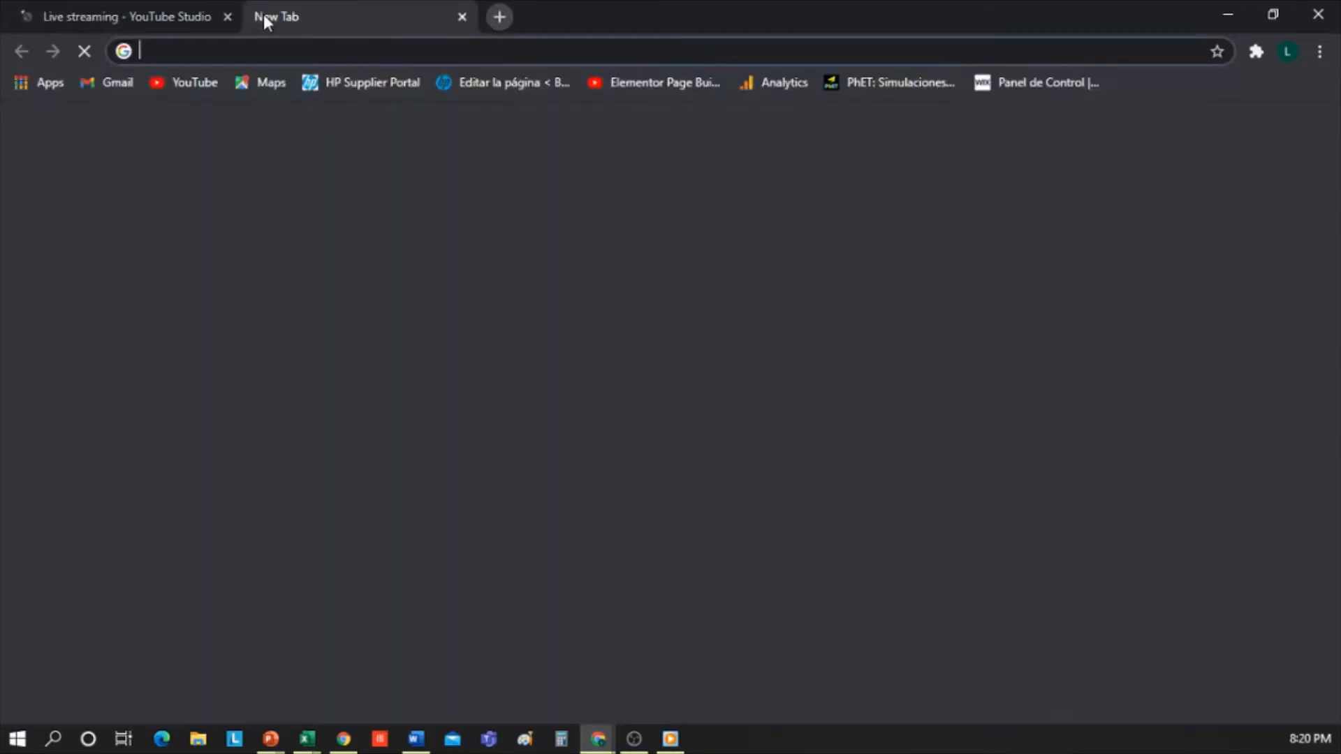
text(obspro)
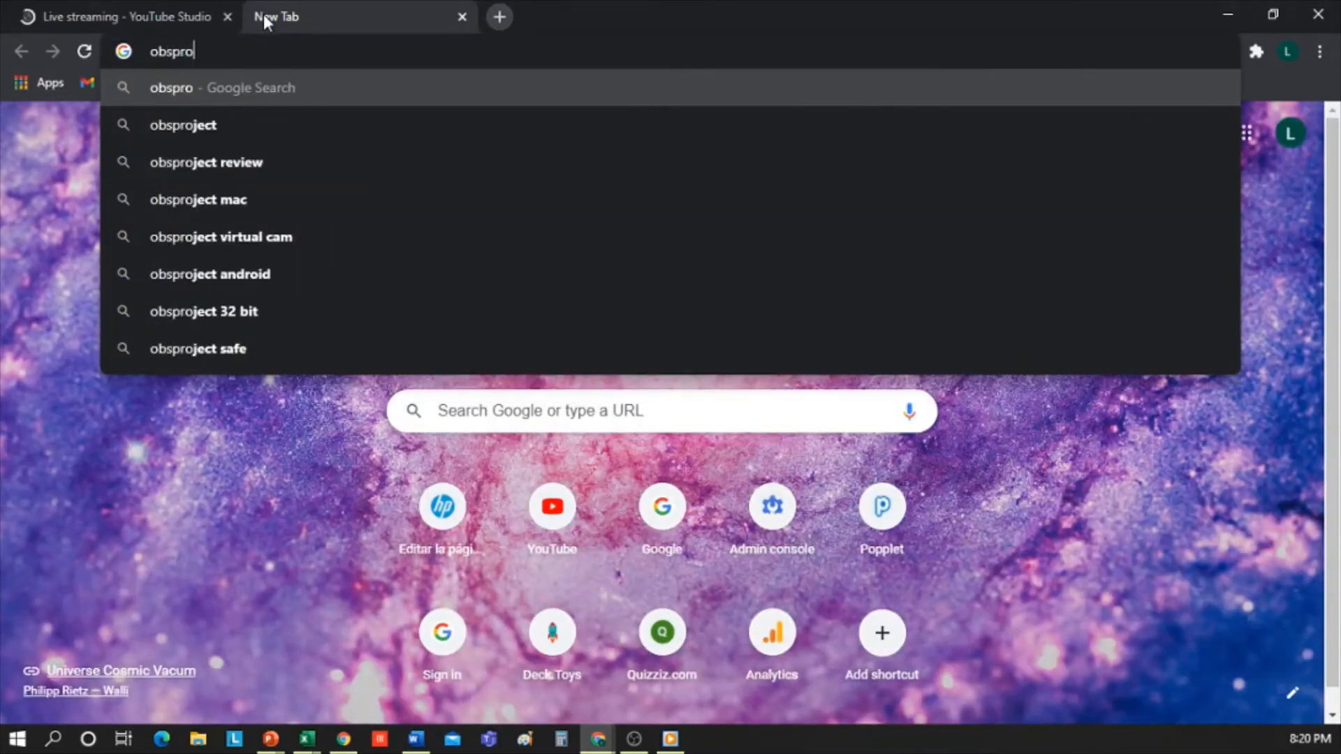
text(ject)
key(Return)
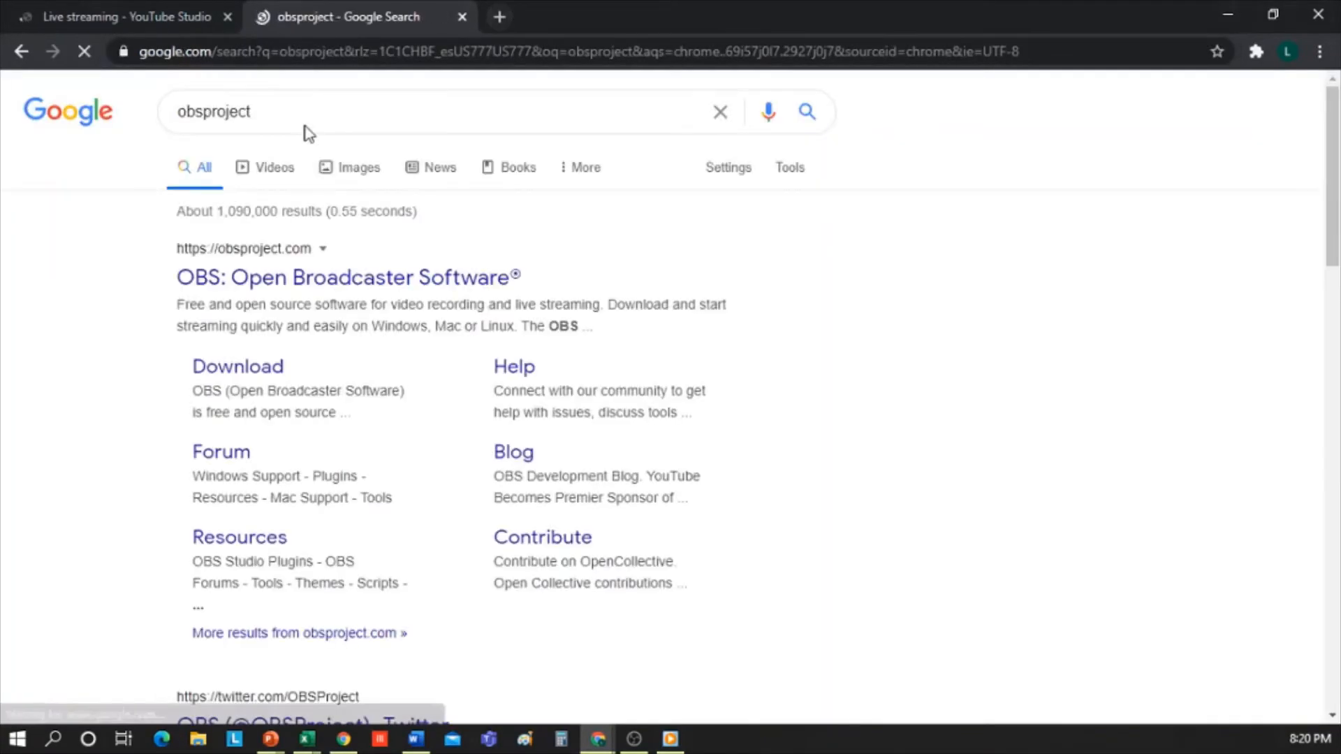
click(320, 279)
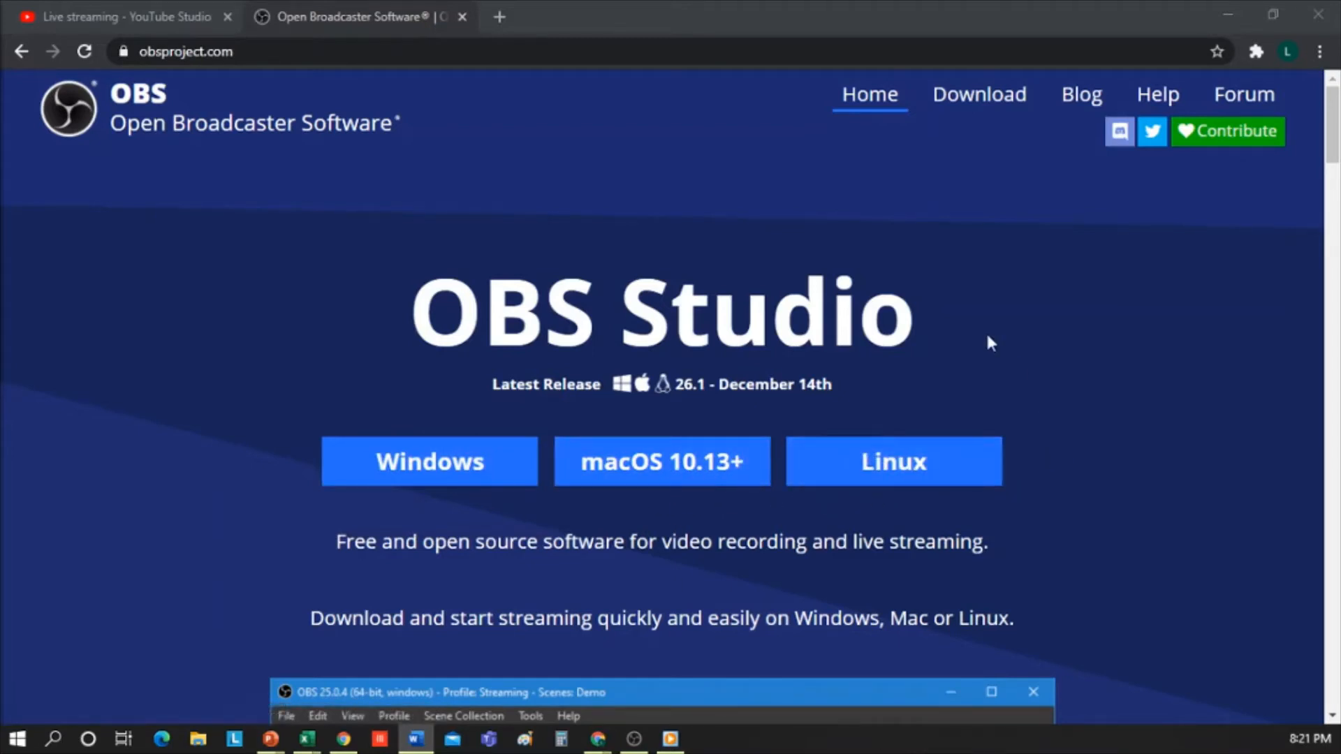
scroll(967, 330, down, 4)
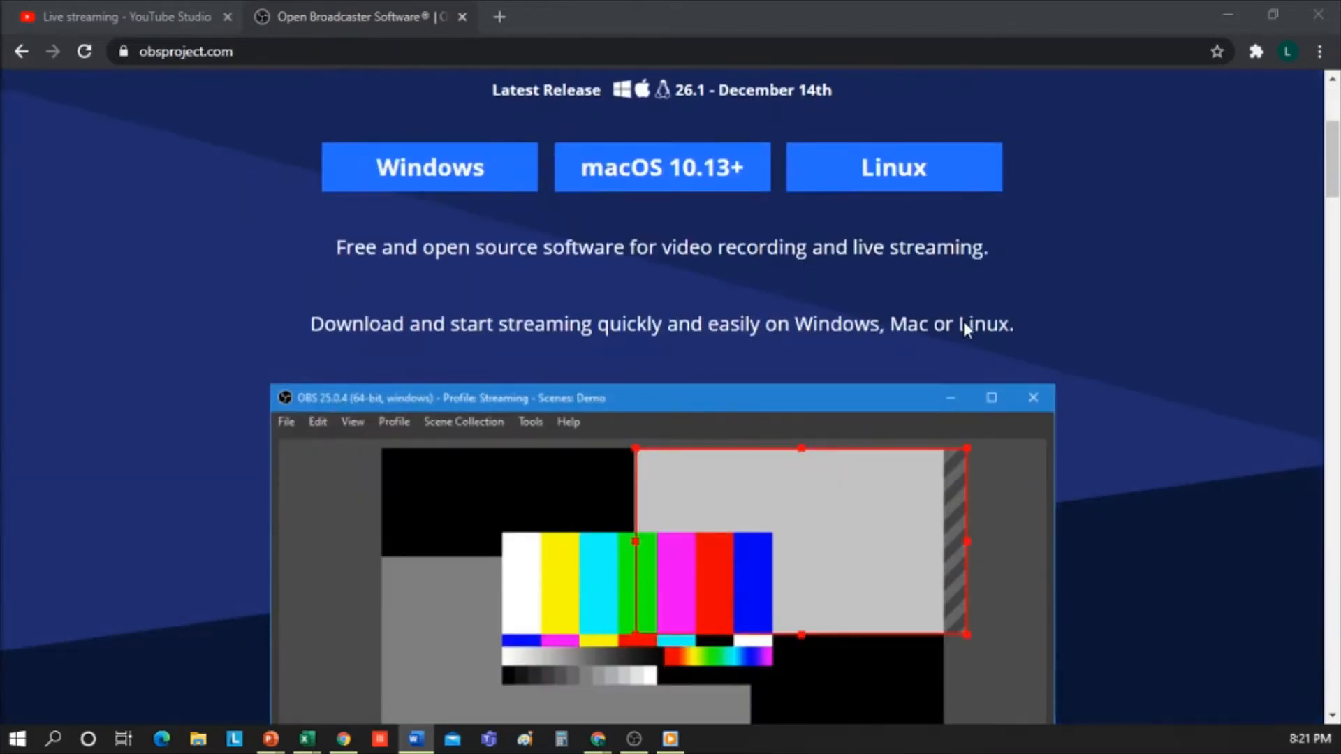
scroll(967, 330, down, 4)
scroll(967, 330, down, 12)
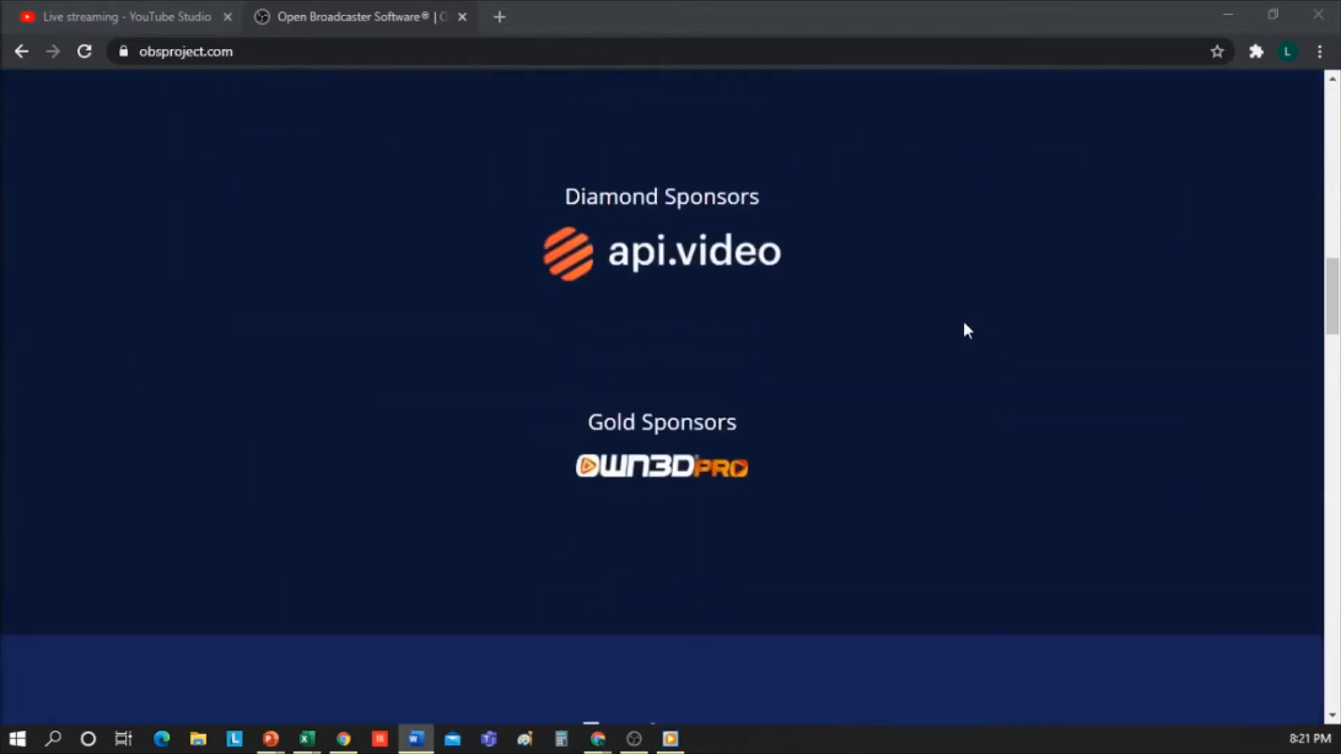
scroll(966, 330, up, 12)
scroll(967, 330, up, 8)
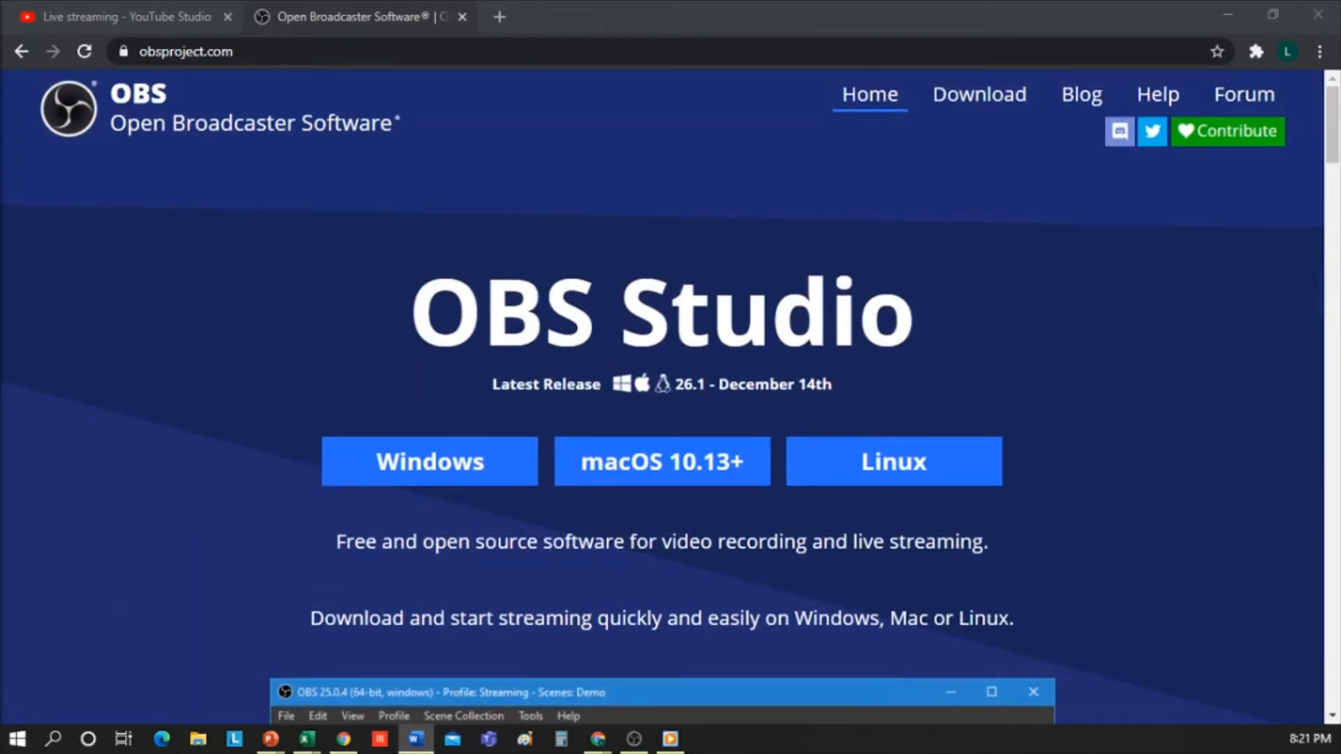
Switch to OBS Studio to look over its main window, and move that window out of the browser's way.
click(633, 739)
drag(360, 161, 696, 106)
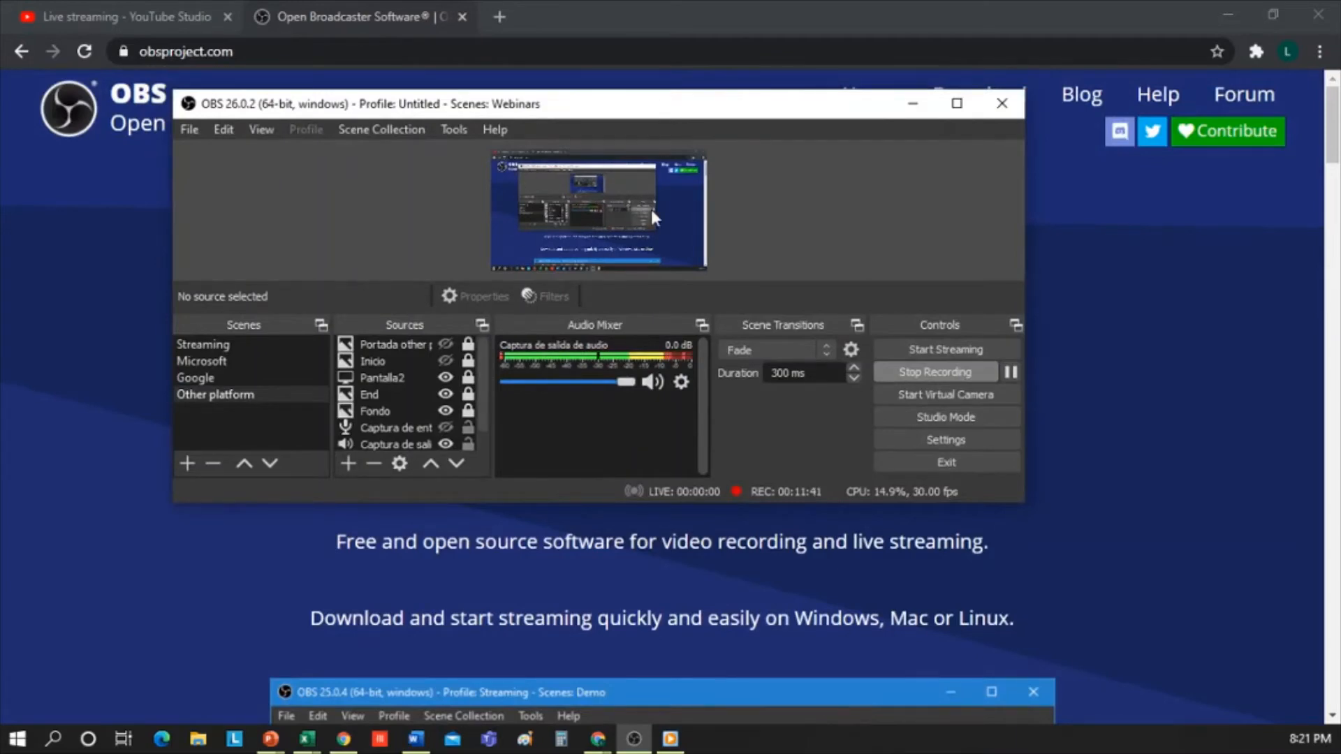
click(957, 104)
click(1270, 10)
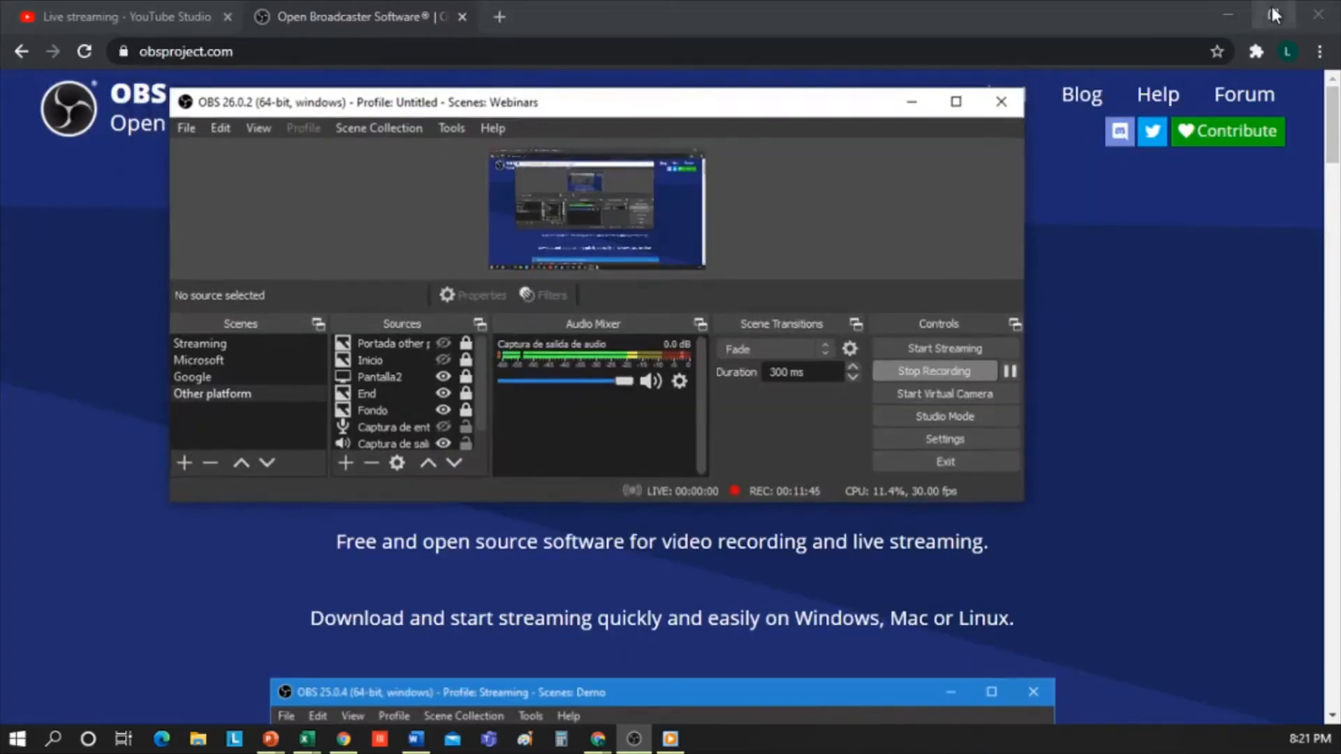
drag(805, 106, 0, 98)
Return to YouTube Studio's live streaming page and start scheduling a stream titled "Welcome to the webinar about Live Events".
click(145, 19)
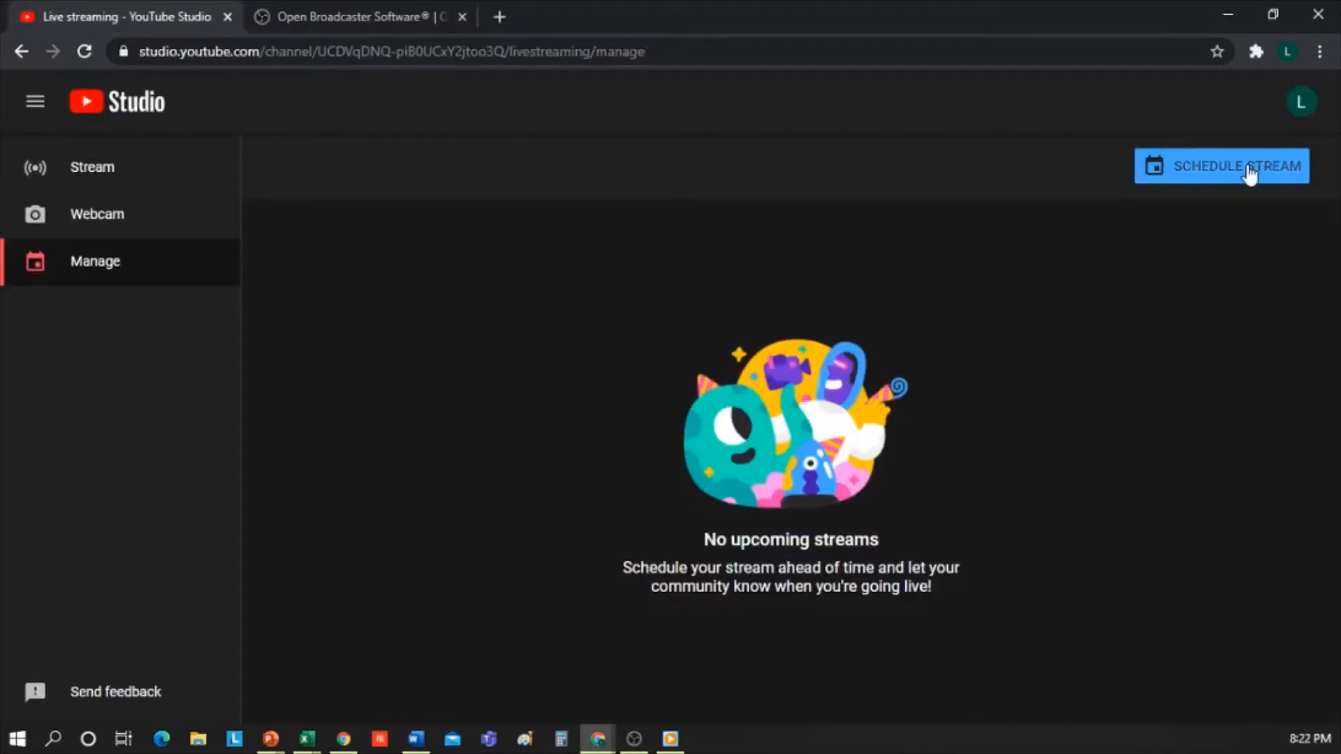
click(1249, 175)
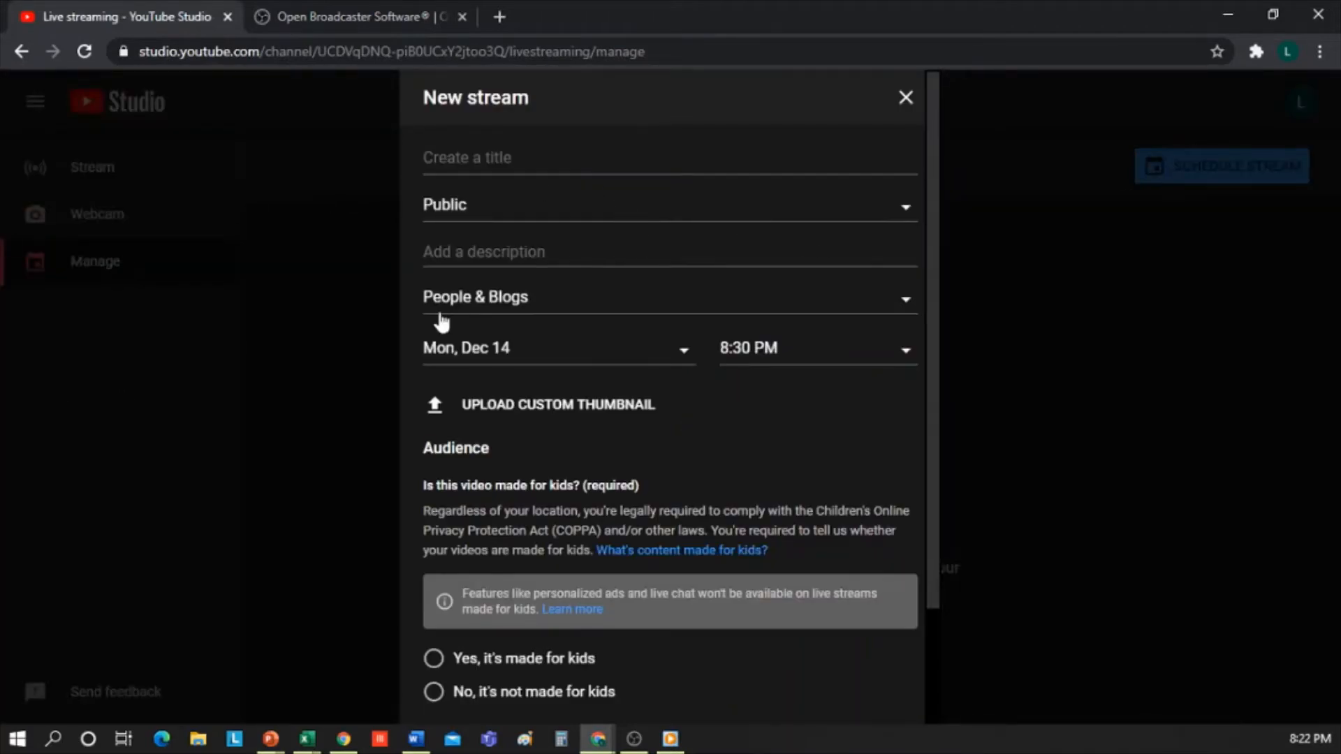
click(569, 155)
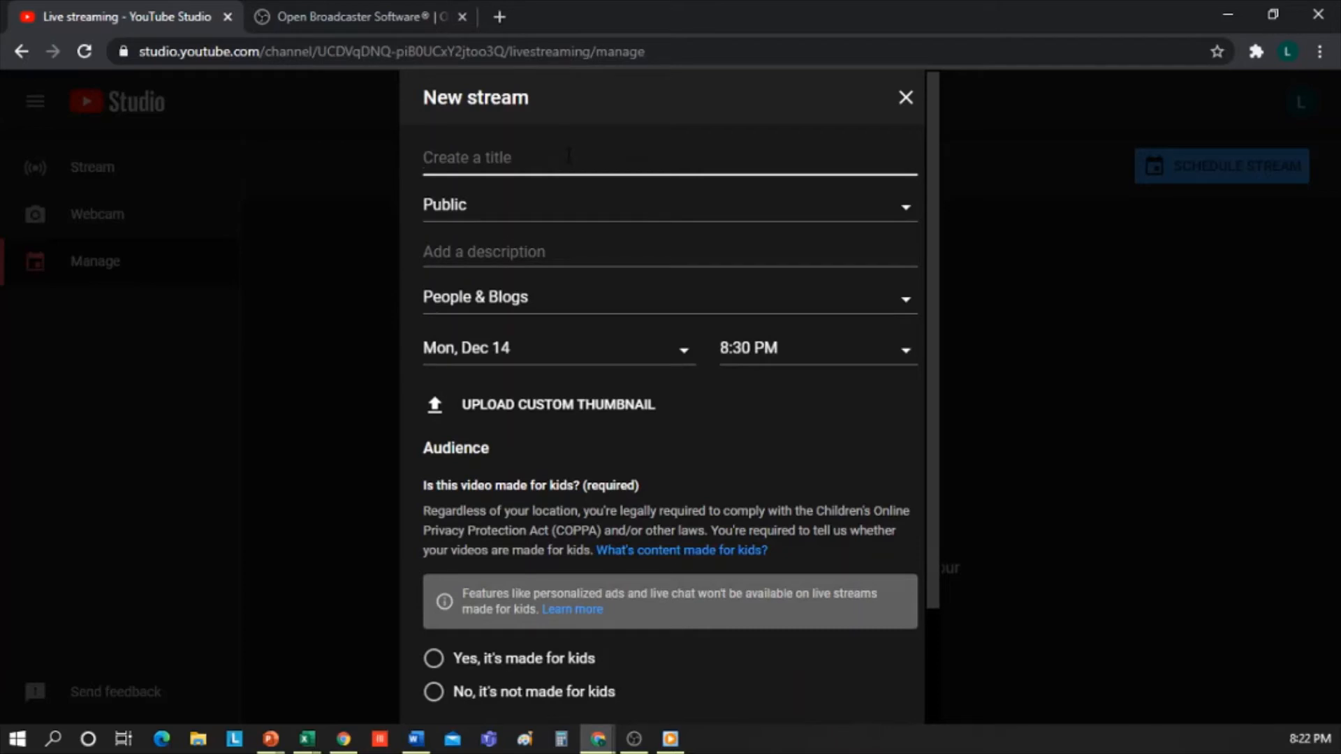
text(Welcome to the webinar about Live Events)
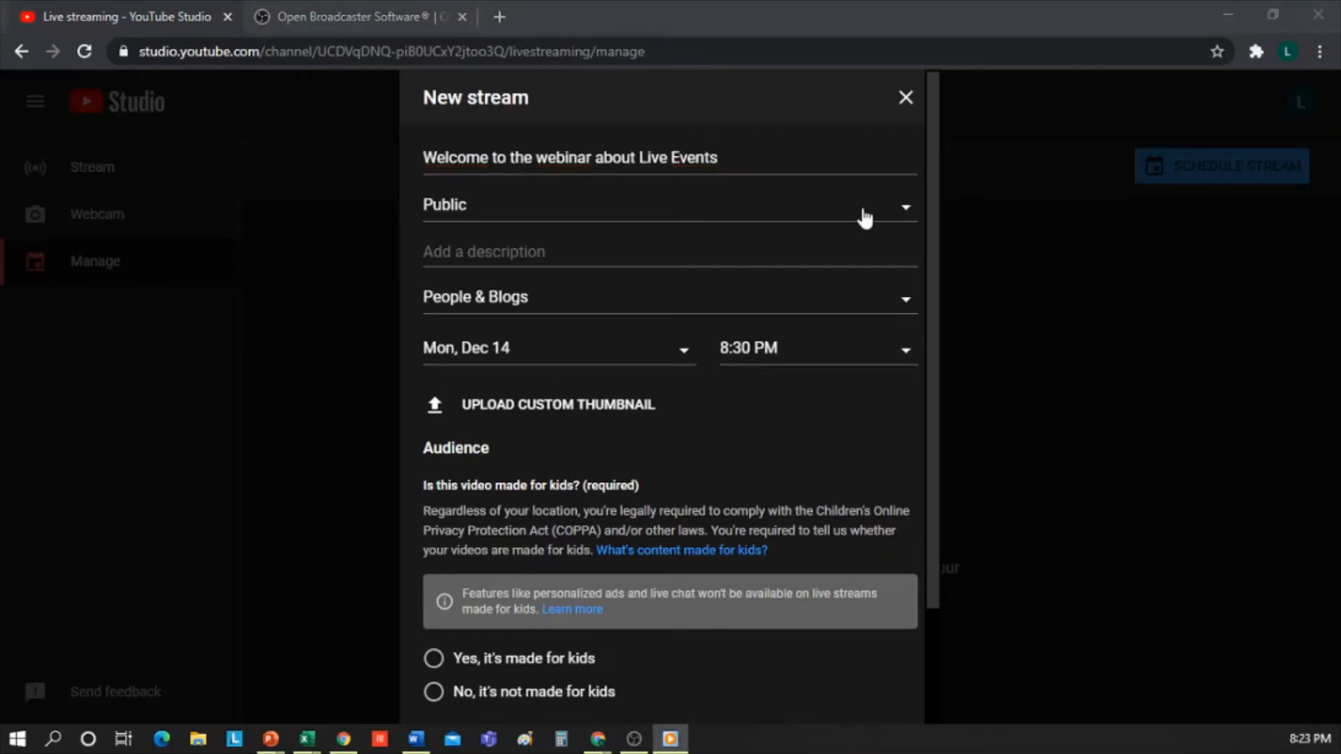
Set the new stream's visibility to Unlisted and its category to Education.
click(884, 210)
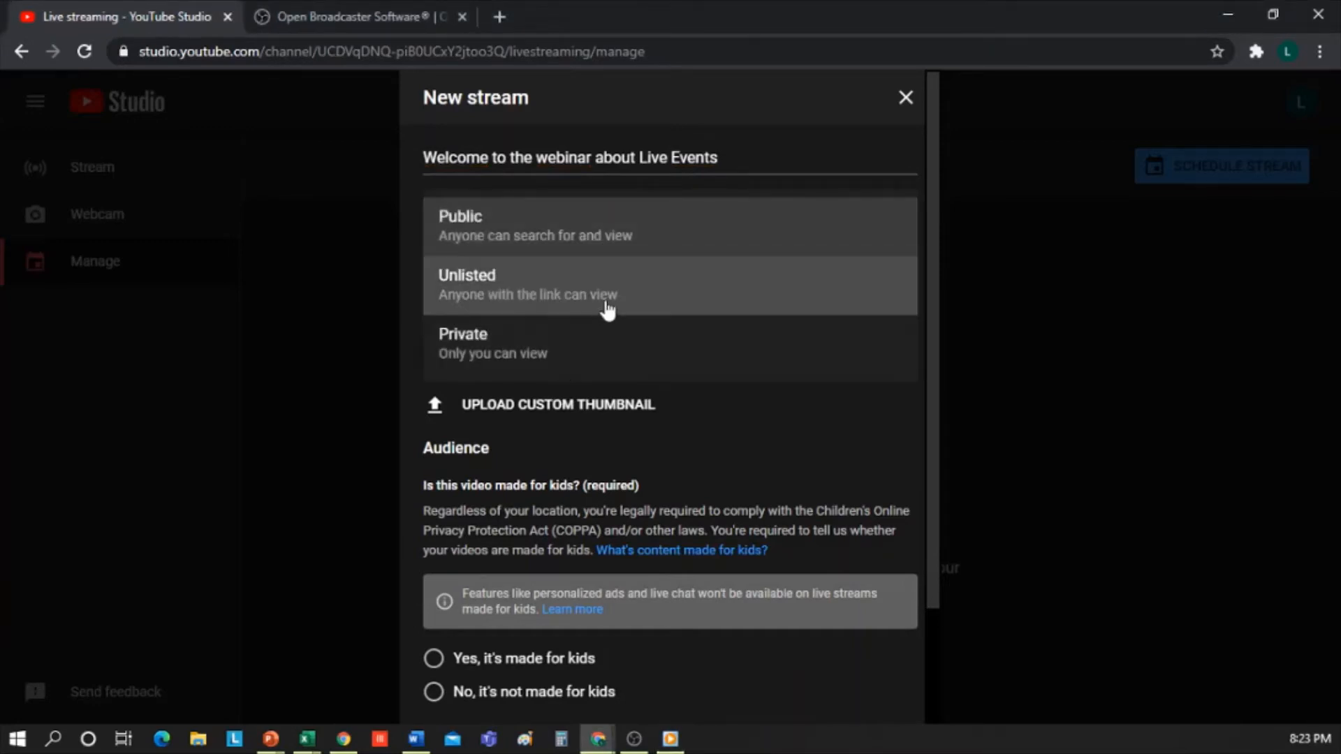
click(578, 297)
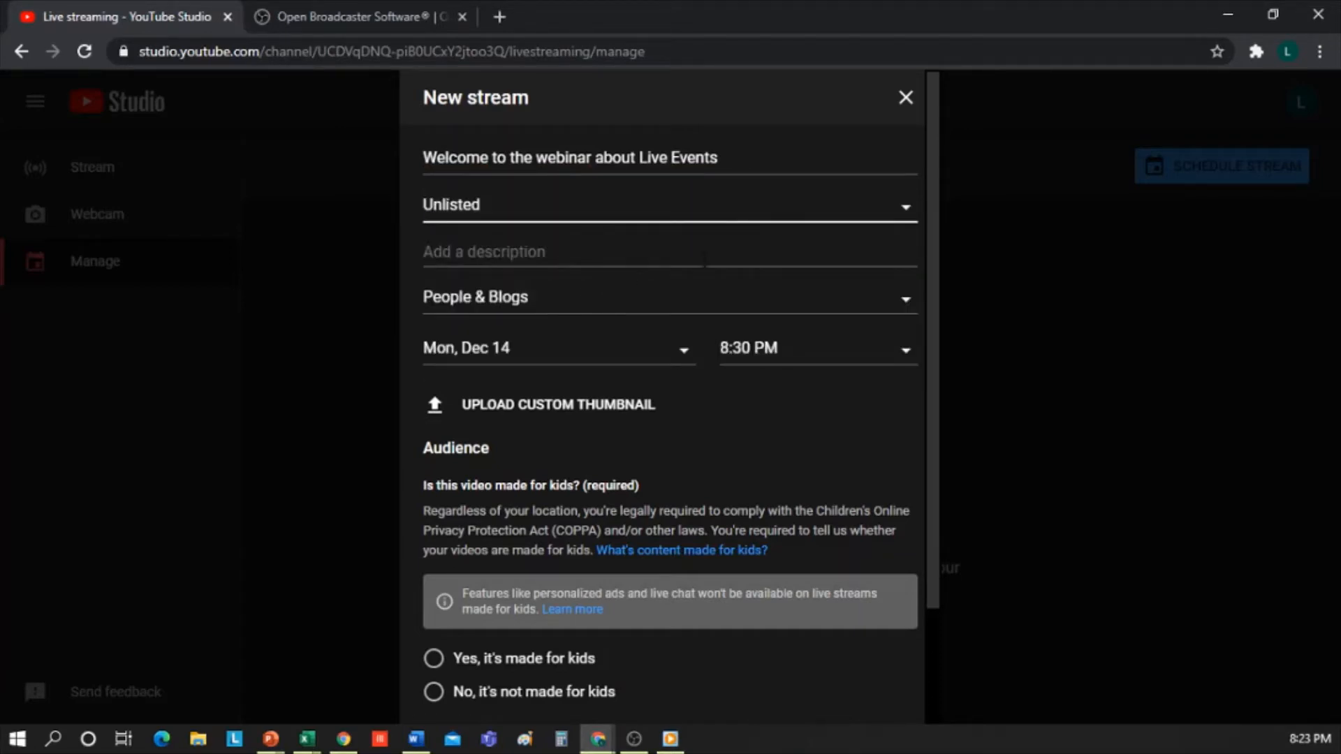
click(705, 255)
click(619, 303)
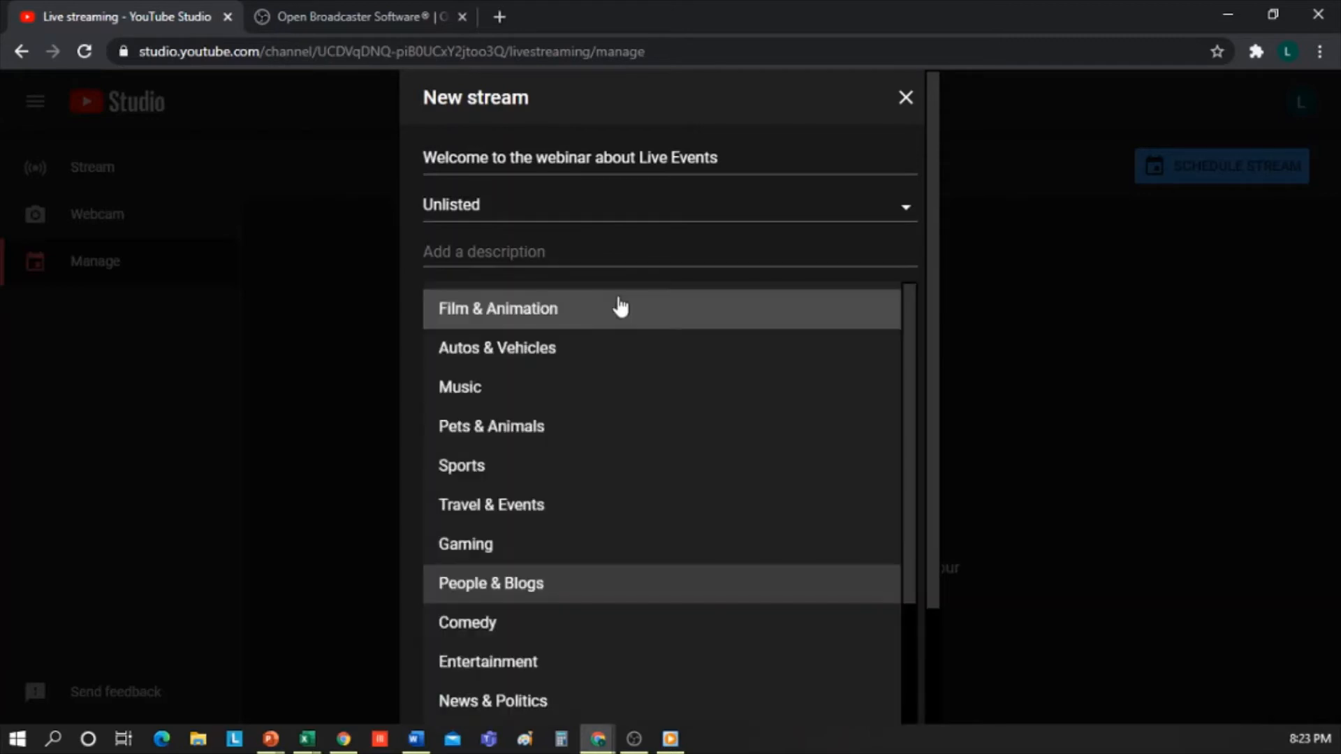
scroll(590, 425, down, 3)
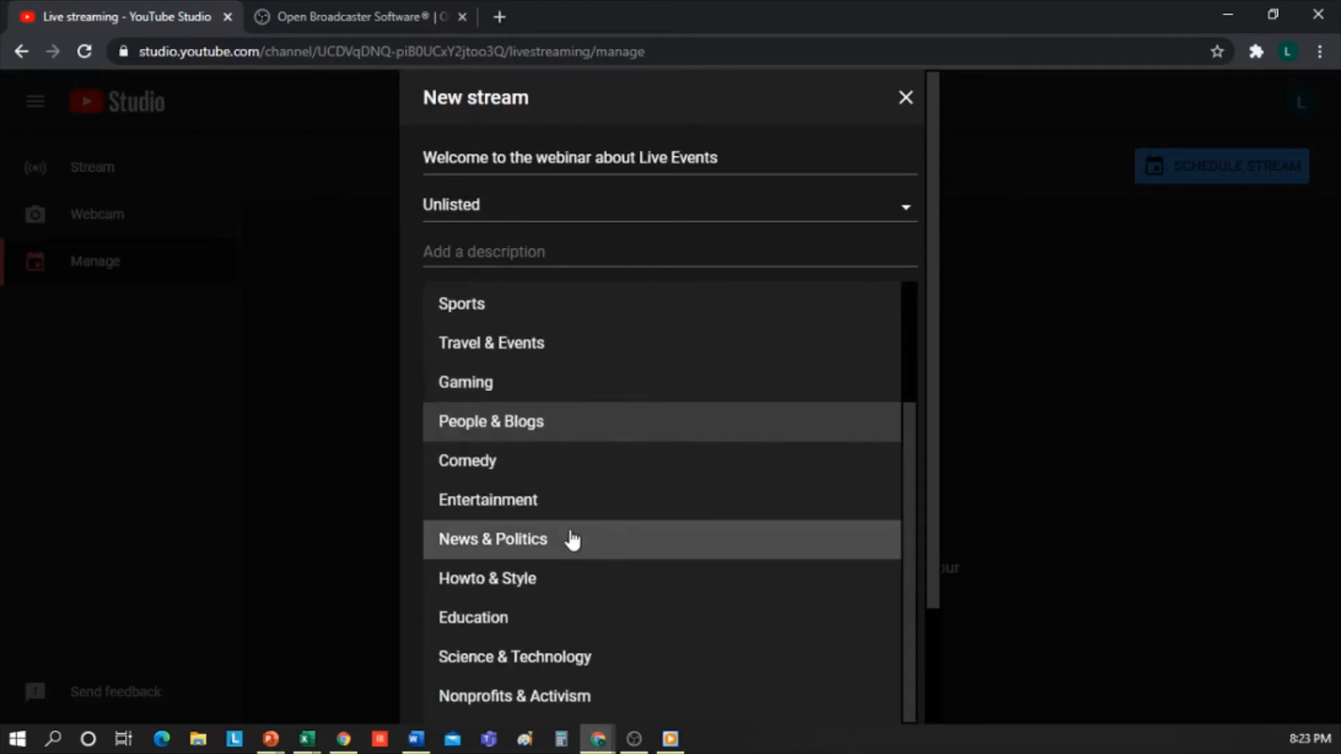
click(491, 626)
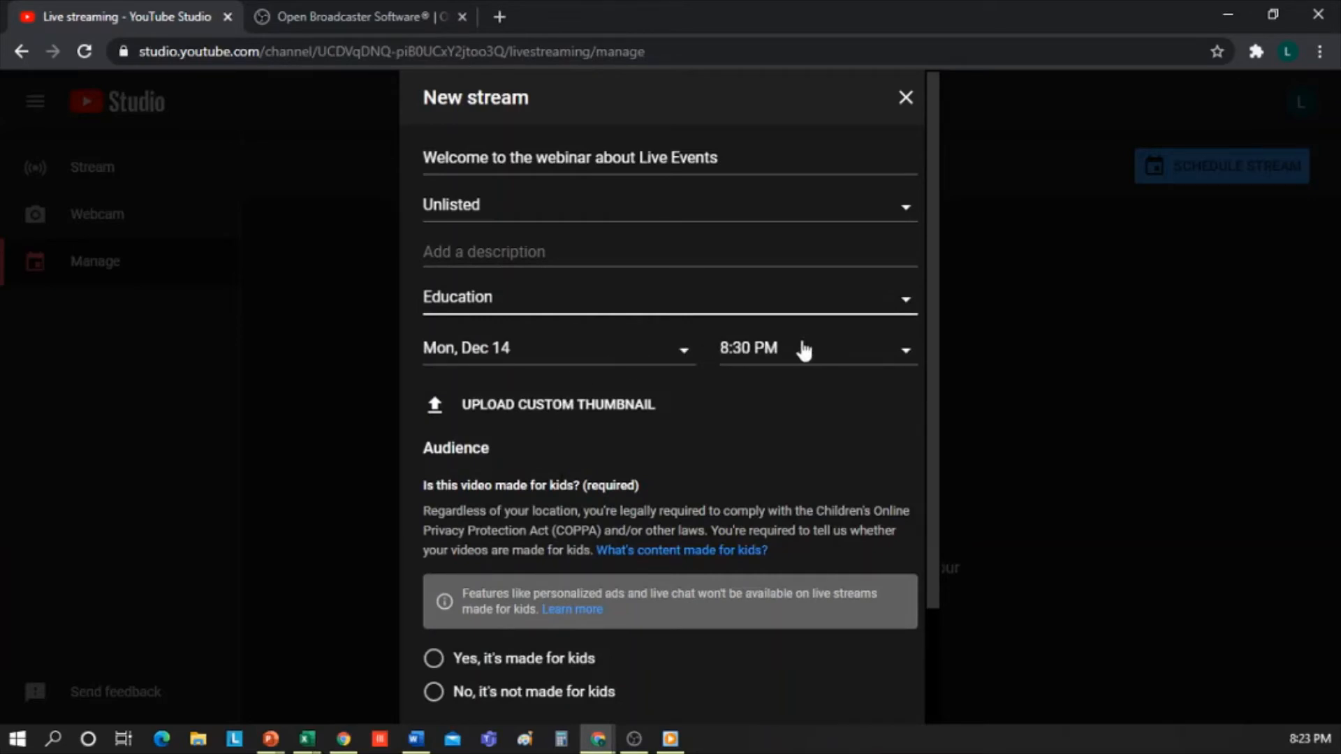
Schedule the new stream for Mon, Dec 14 at 8:30 PM.
click(679, 356)
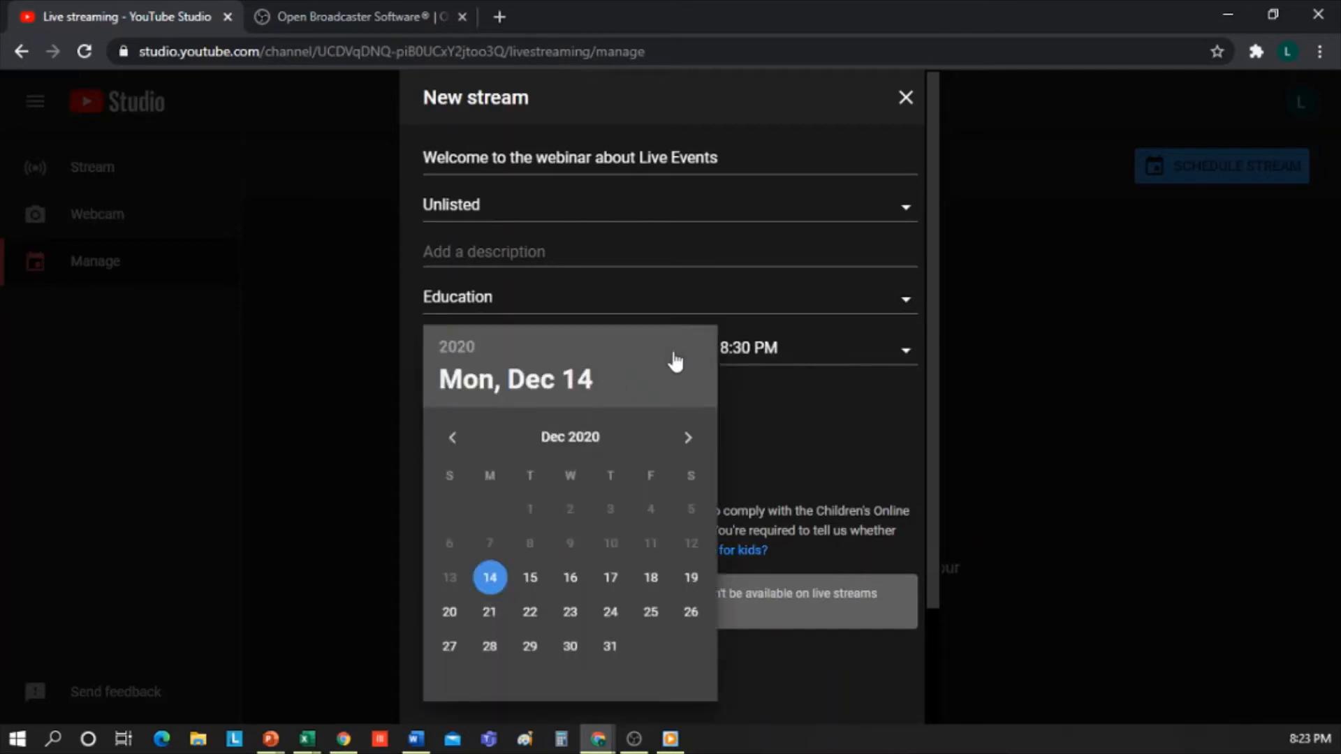
click(790, 356)
click(769, 438)
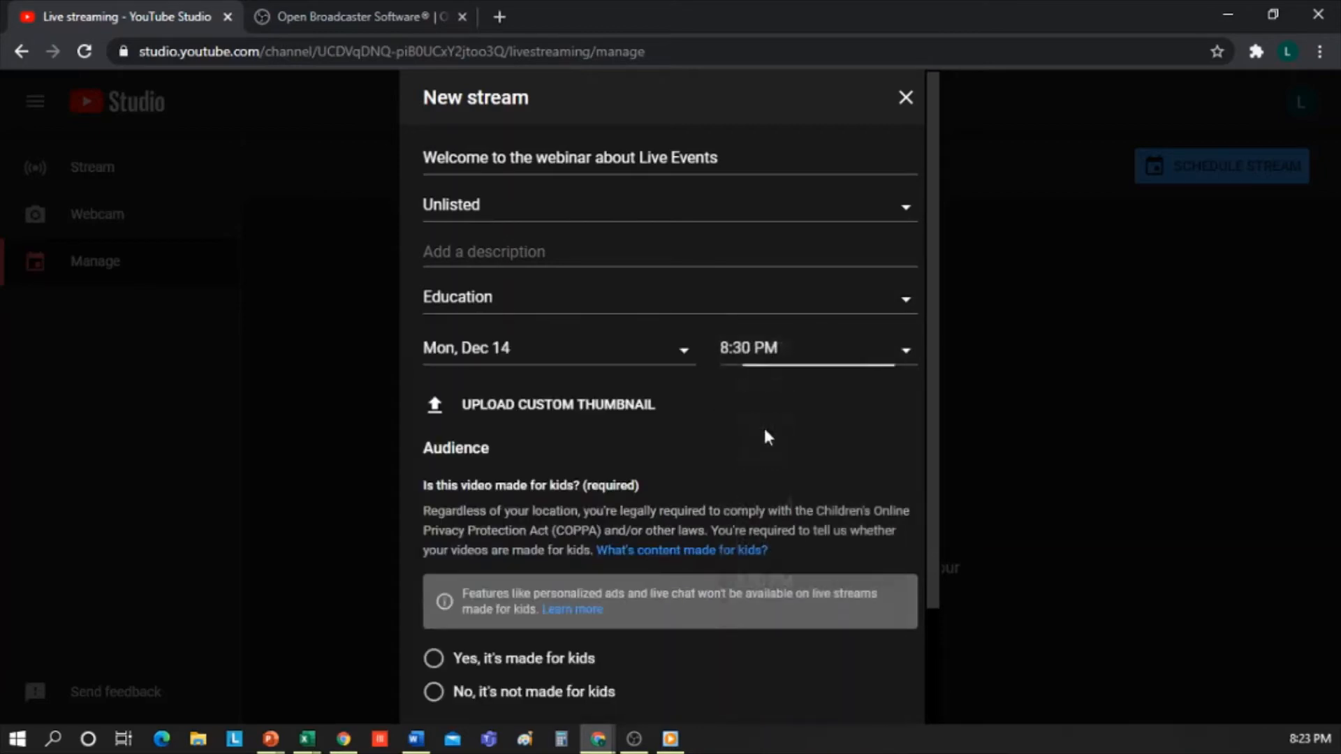
Upload the YouTube image from the Desktop folder as the stream's custom thumbnail.
click(538, 405)
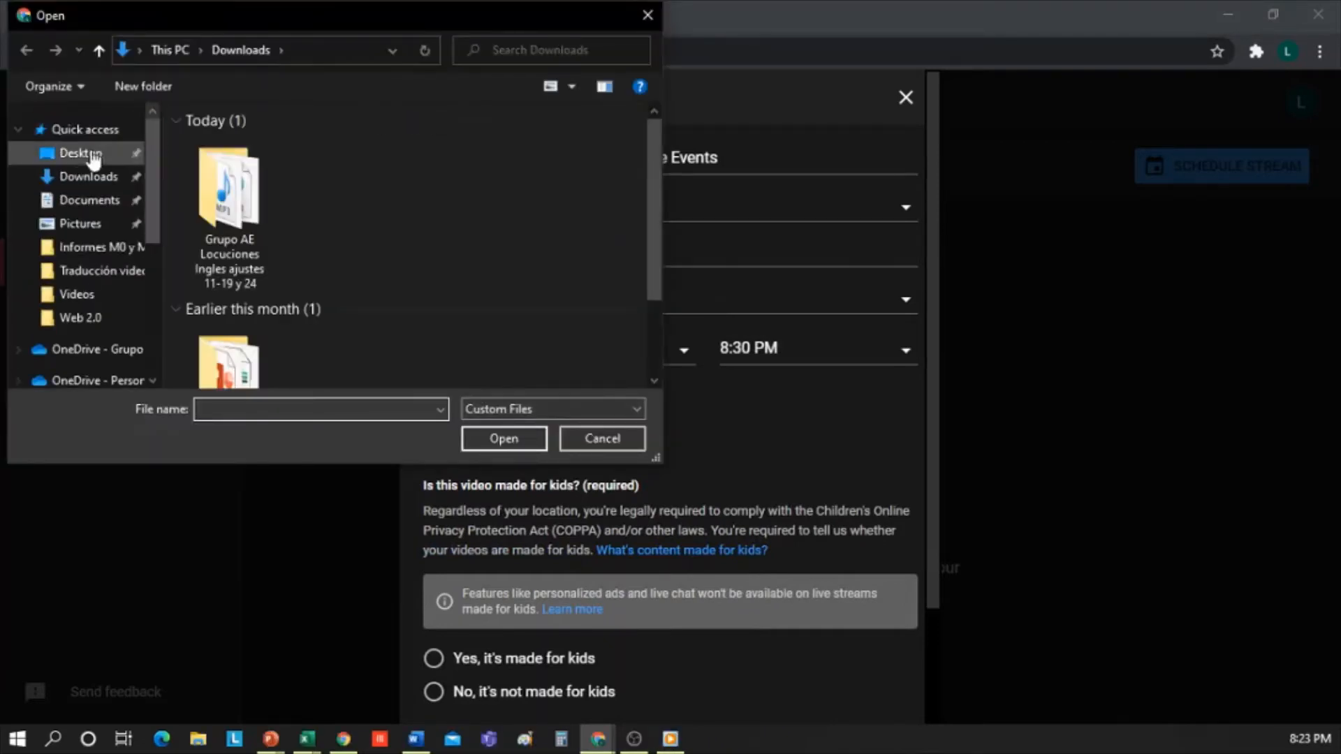
click(80, 153)
click(255, 211)
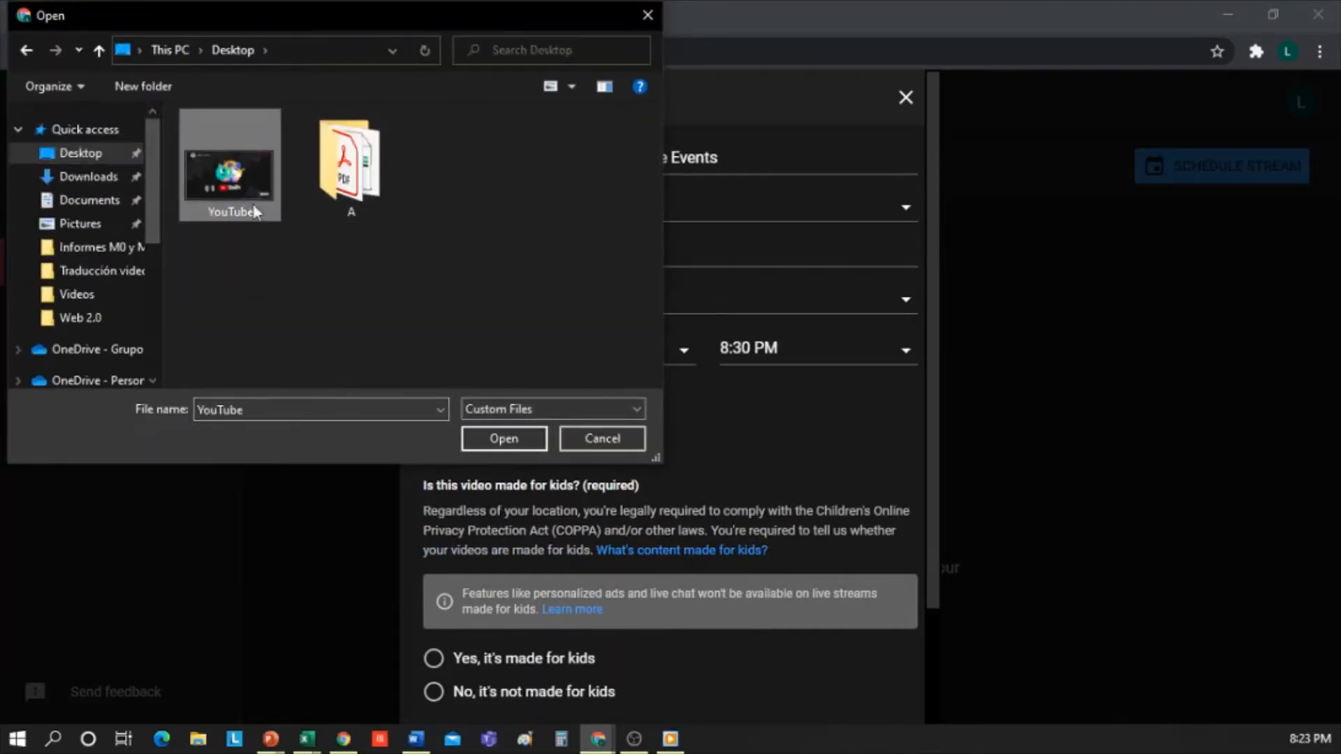
click(520, 440)
Mark the stream as not made for kids and create it.
drag(932, 425, 924, 522)
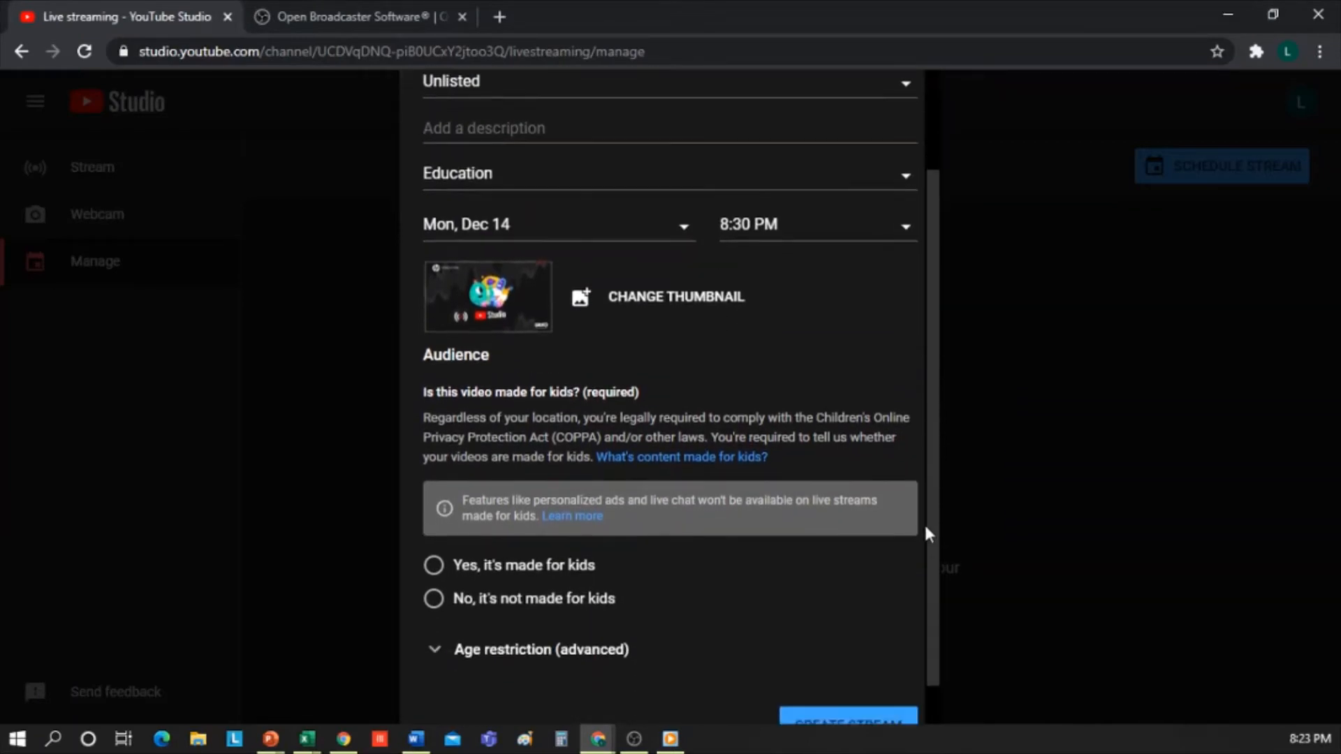
click(434, 599)
scroll(605, 601, up, 2)
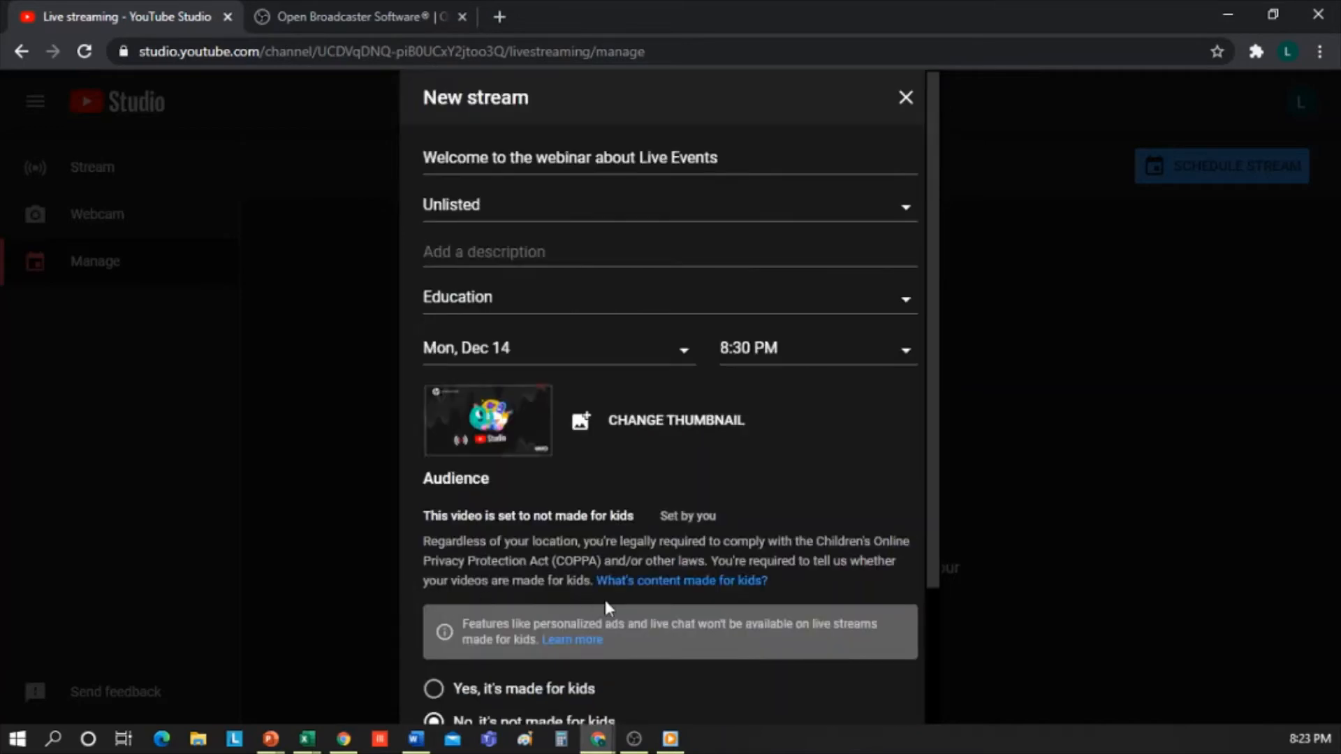
scroll(638, 634, down, 3)
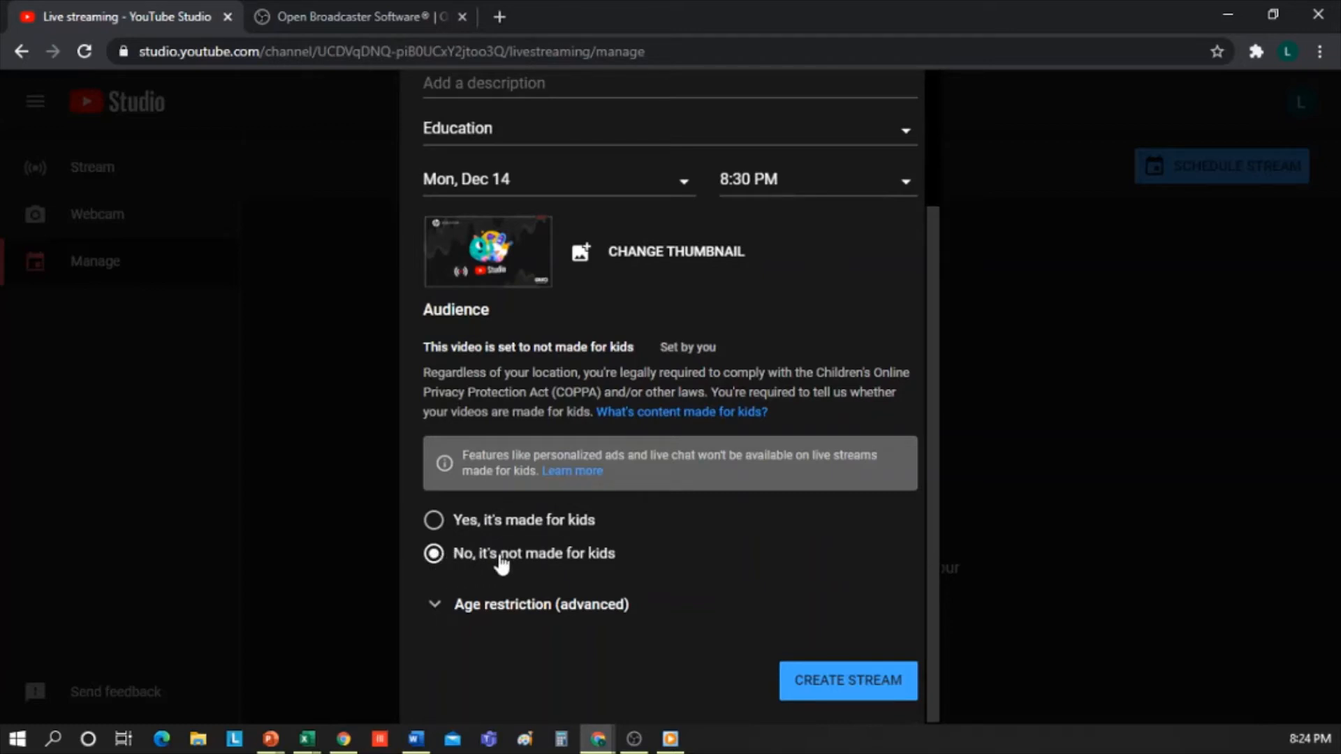
click(859, 688)
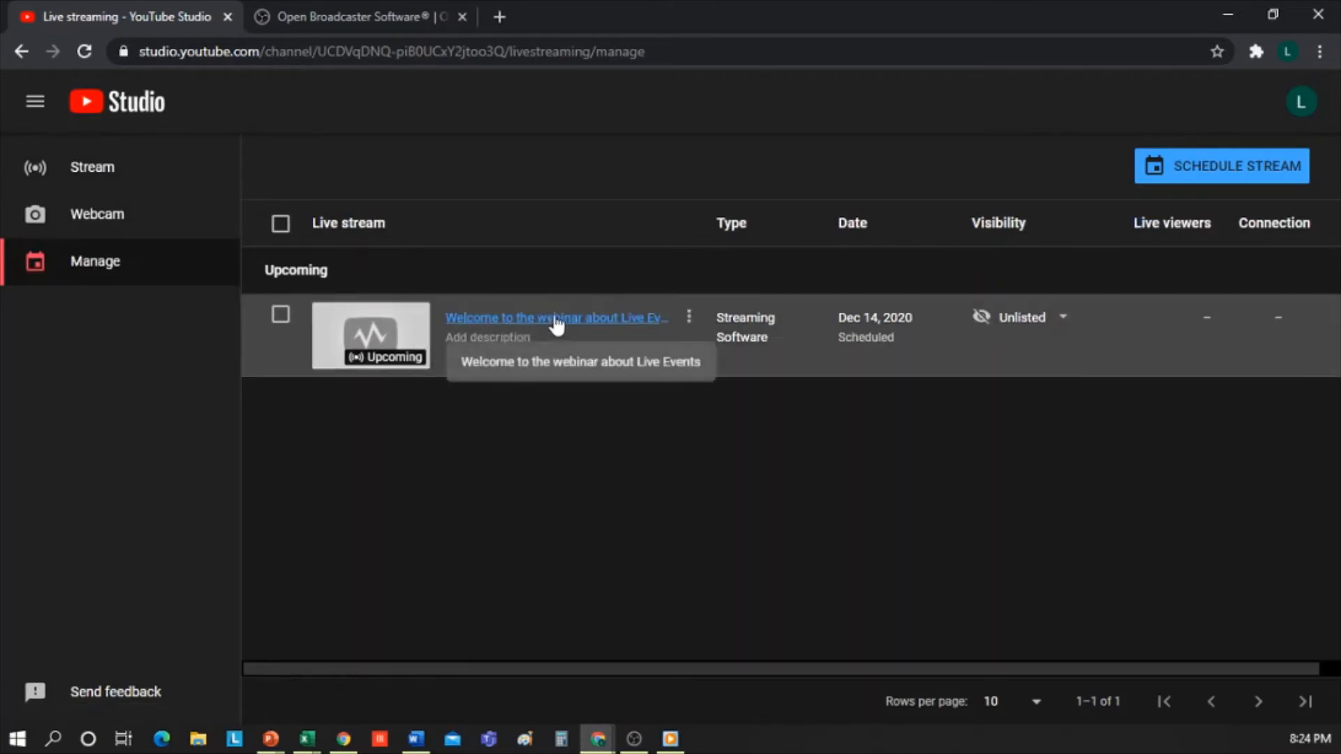
Open the scheduled webinar stream and copy its shareable video link.
click(622, 319)
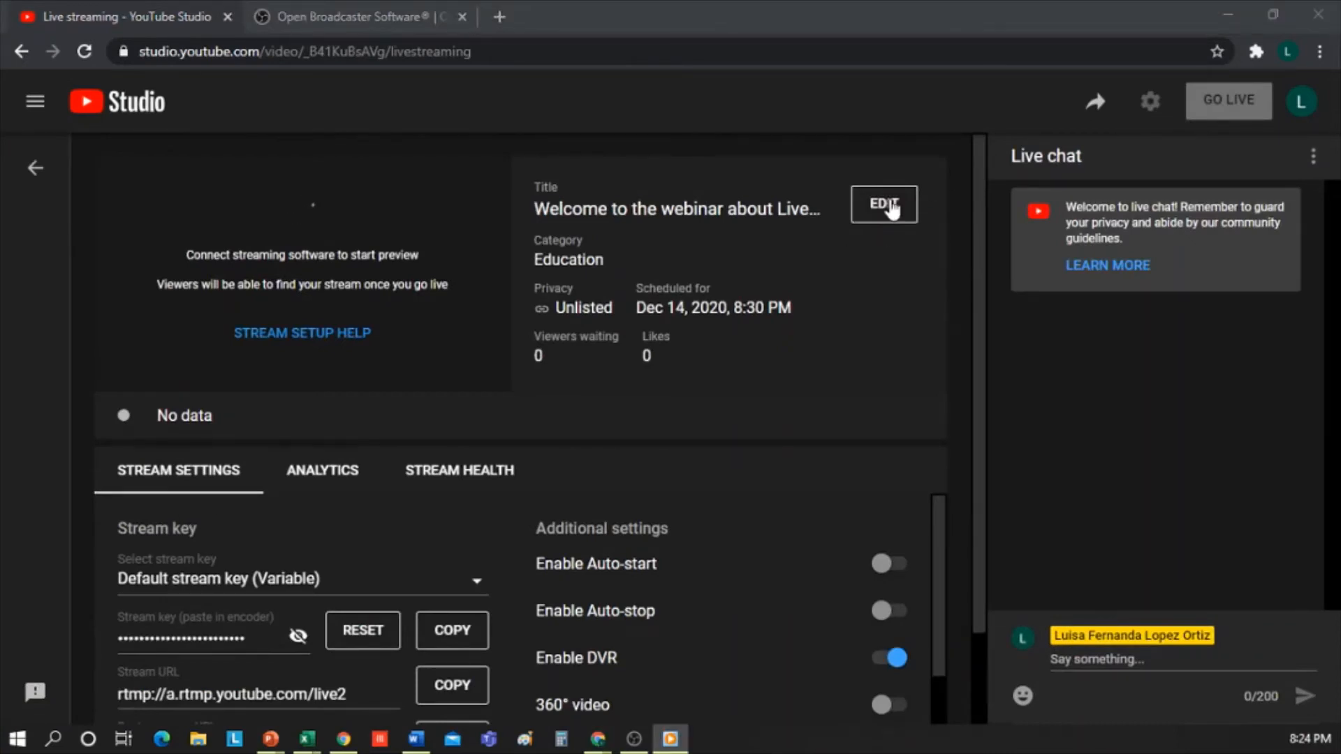
click(1095, 106)
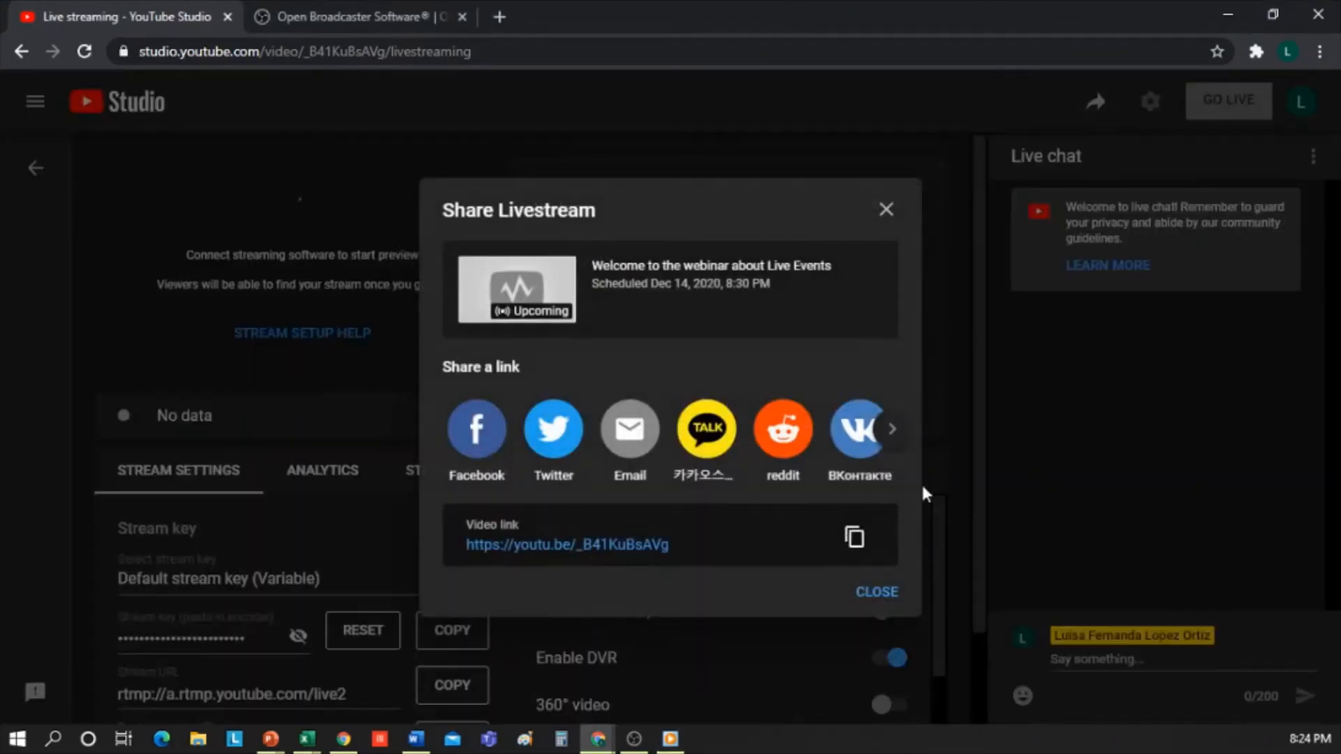
click(855, 537)
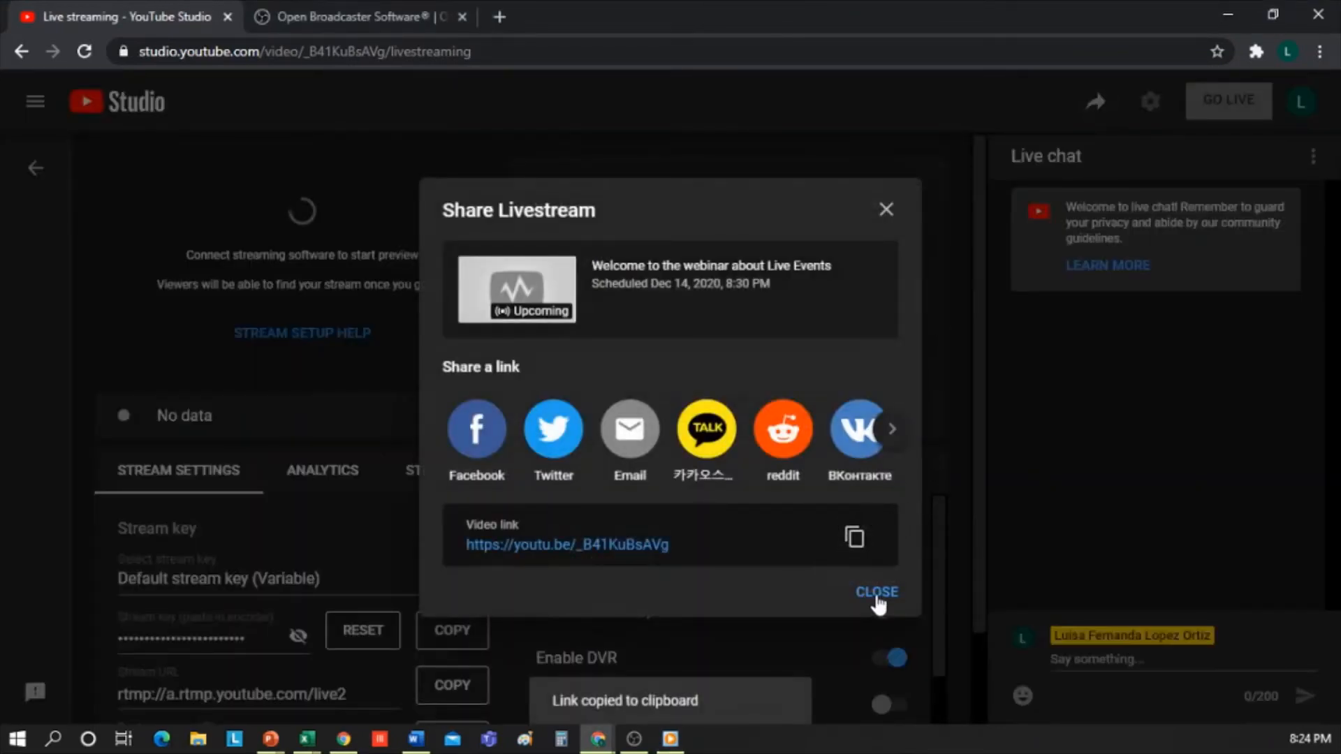
click(877, 594)
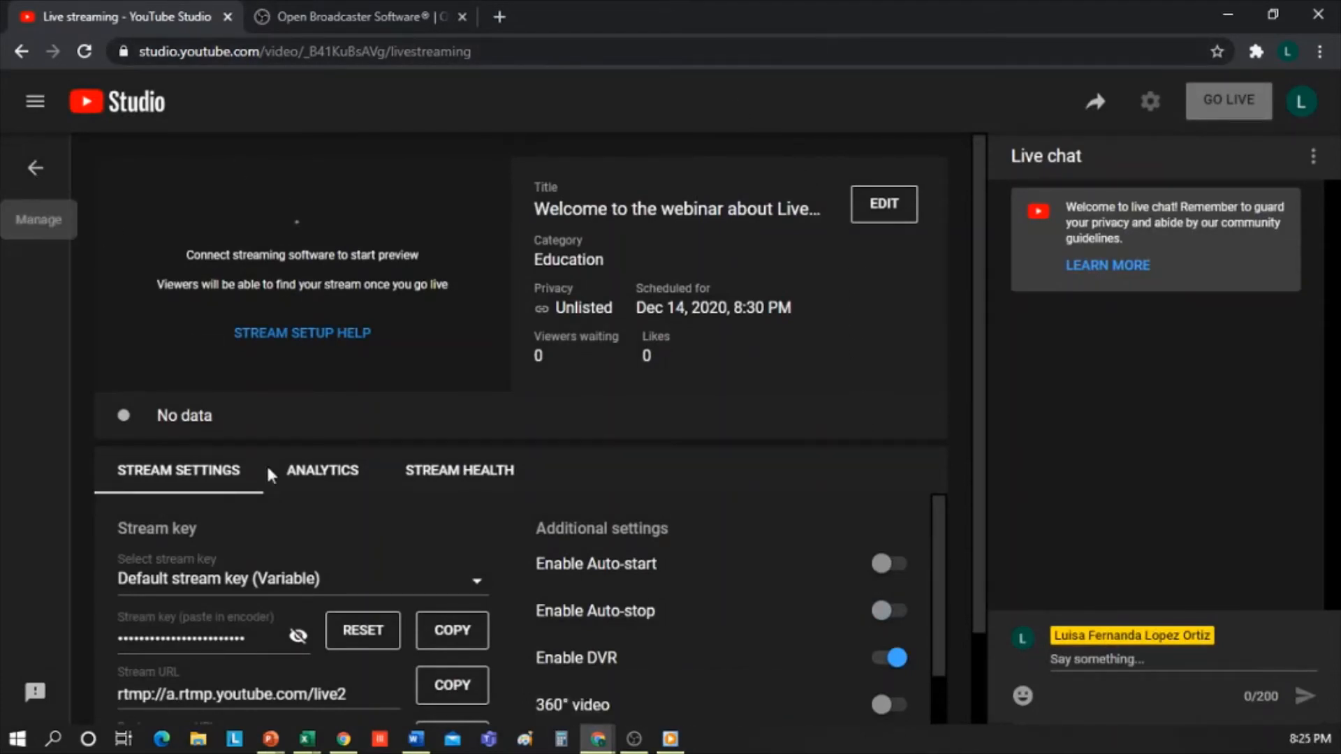
Reveal the scheduled stream's key in its stream settings and return to the list of upcoming streams.
scroll(447, 531, down, 3)
scroll(391, 594, up, 3)
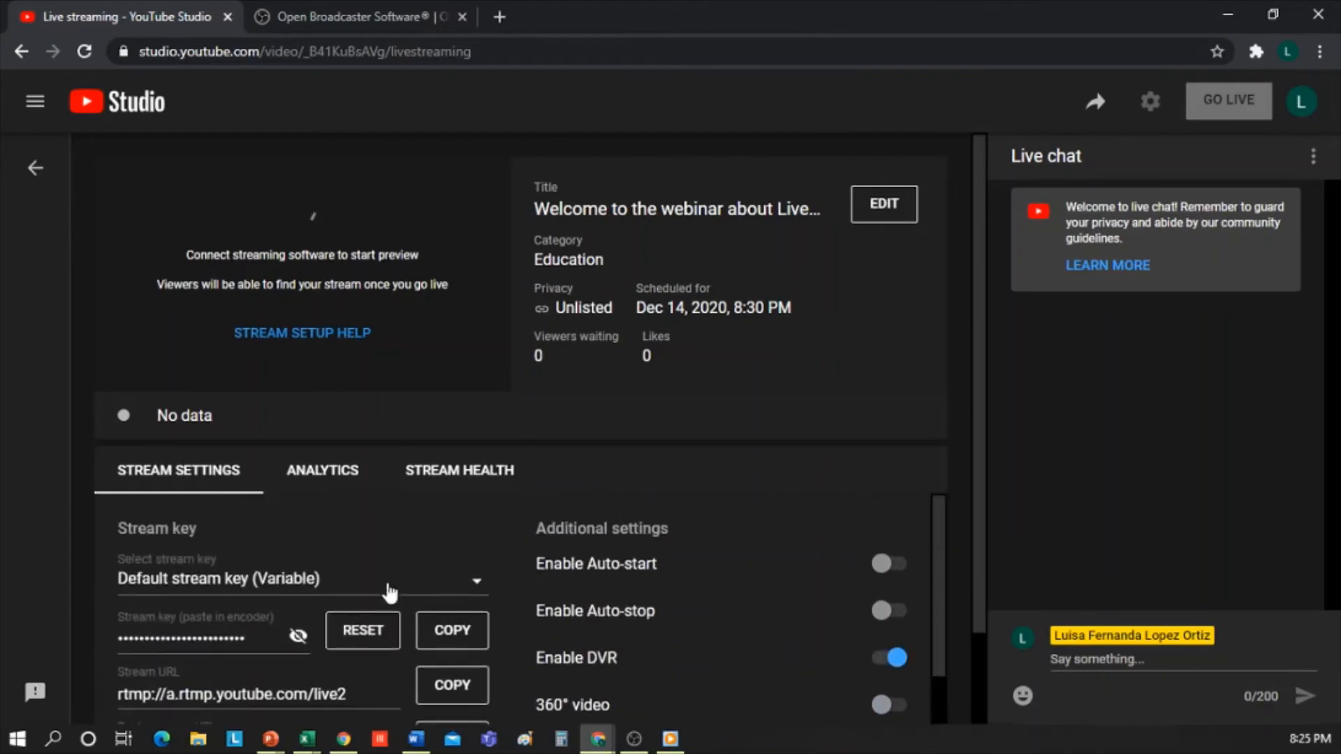
click(299, 636)
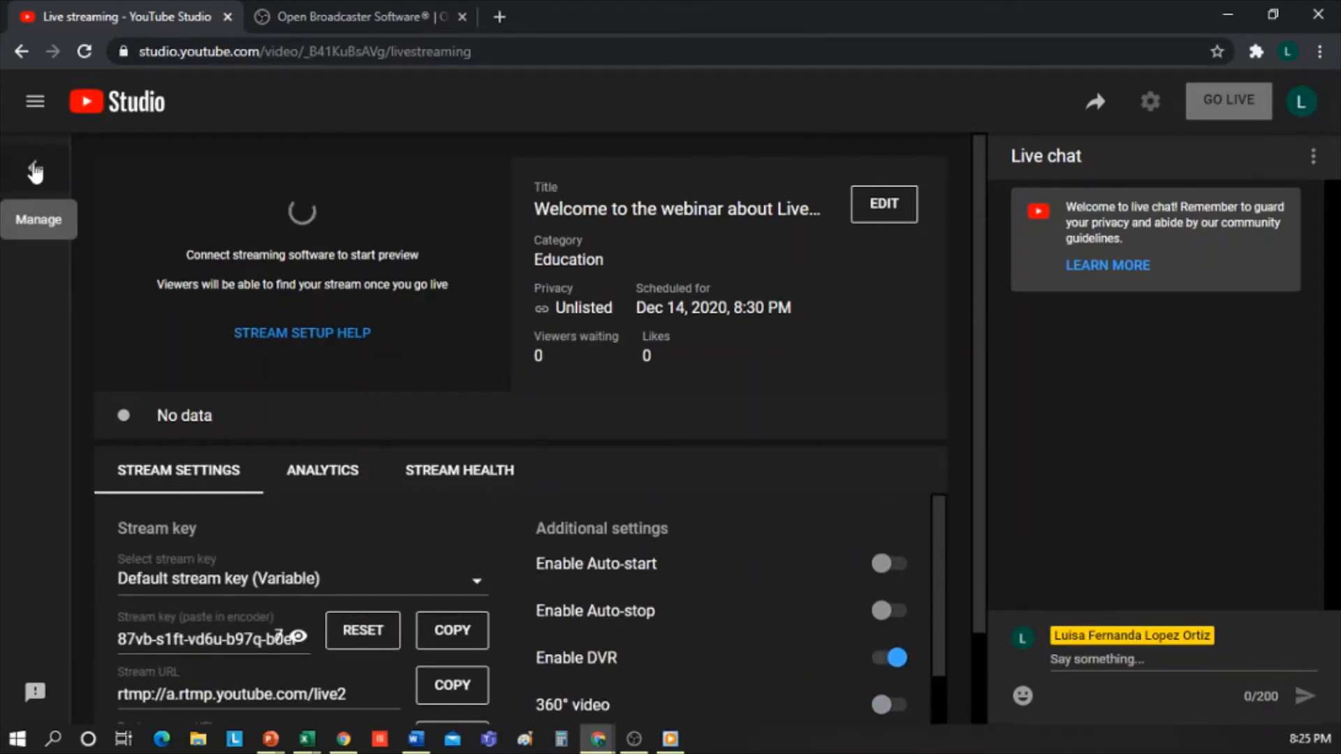
click(35, 171)
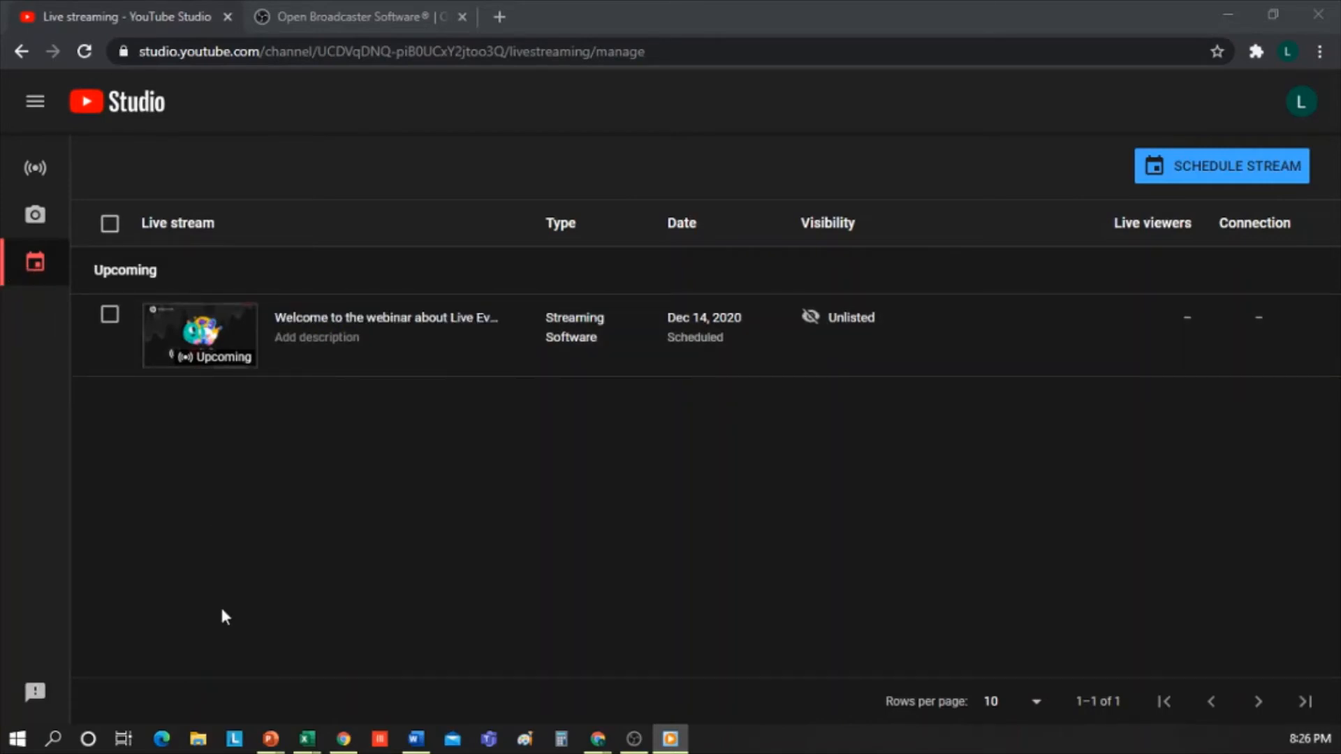
Reopen the scheduled webinar stream and copy its stream key from the stream settings.
drag(139, 57, 254, 57)
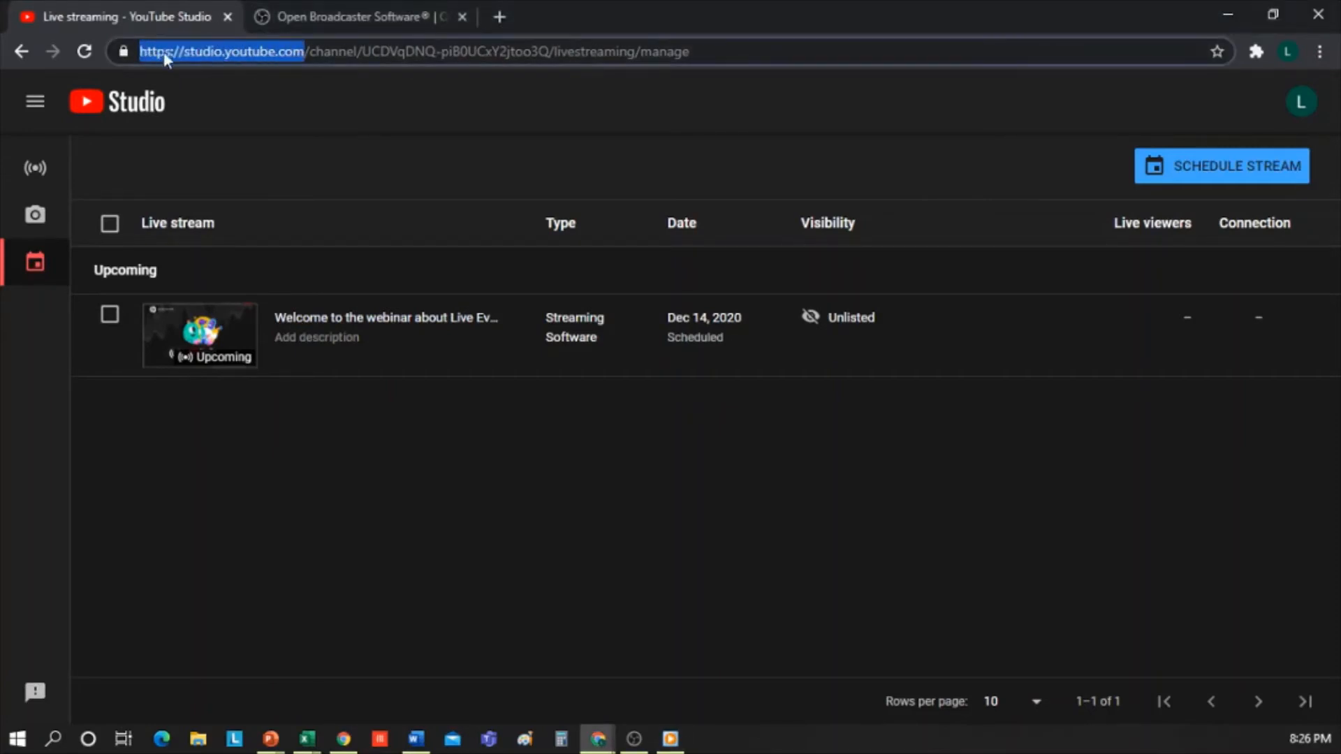
click(424, 439)
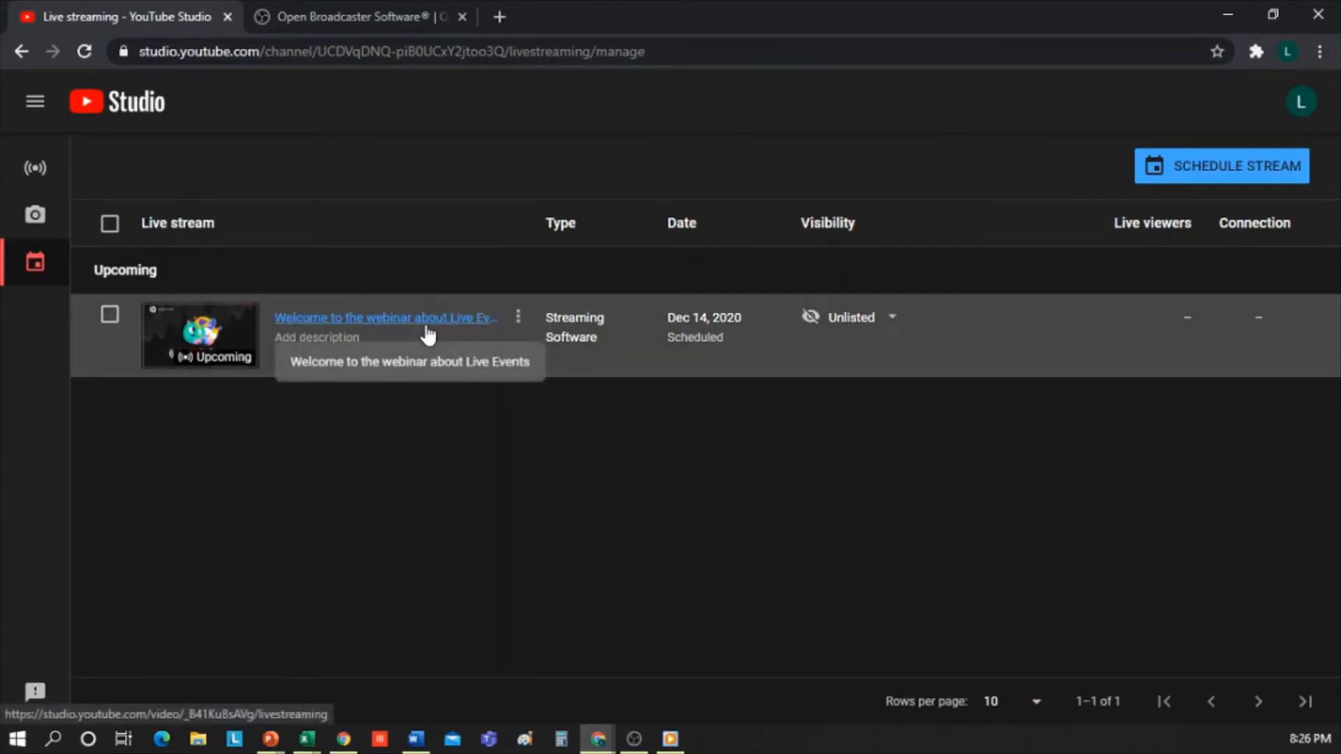
click(426, 322)
scroll(461, 482, down, 2)
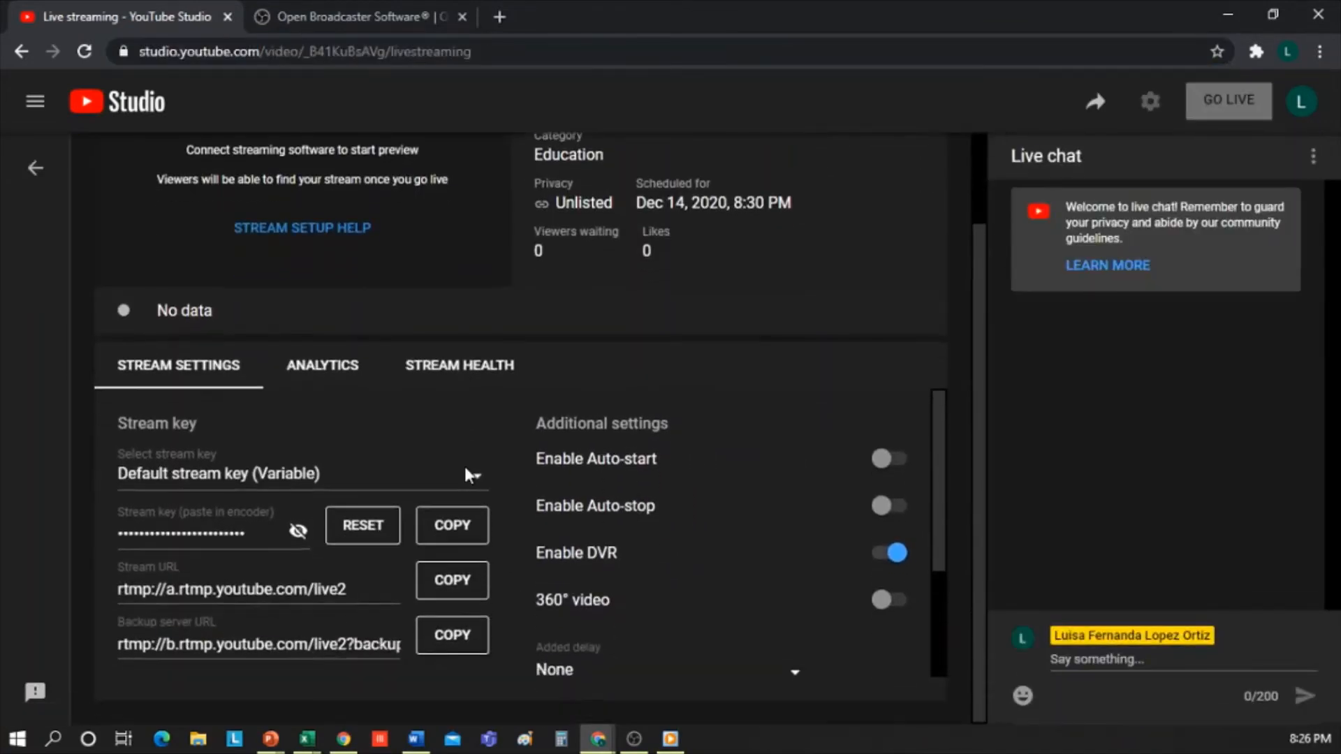
scroll(514, 452, up, 2)
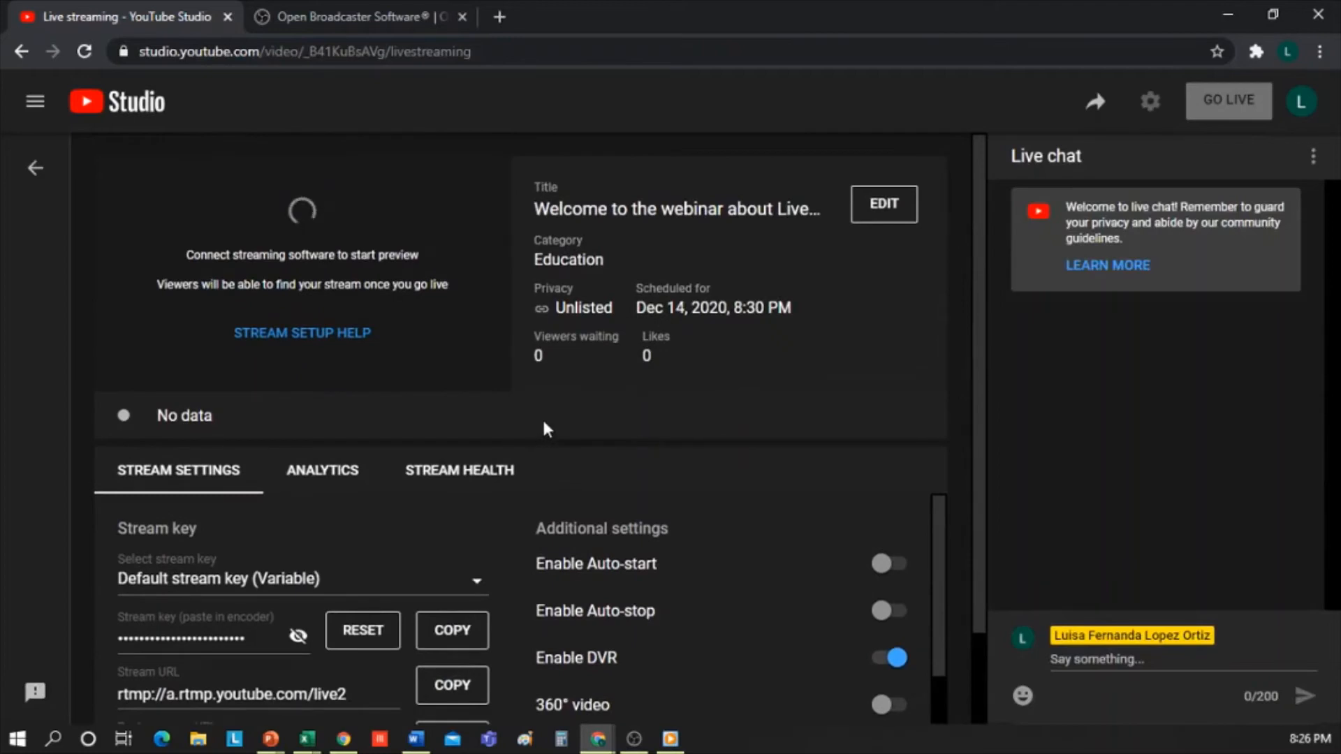
scroll(542, 419, down, 2)
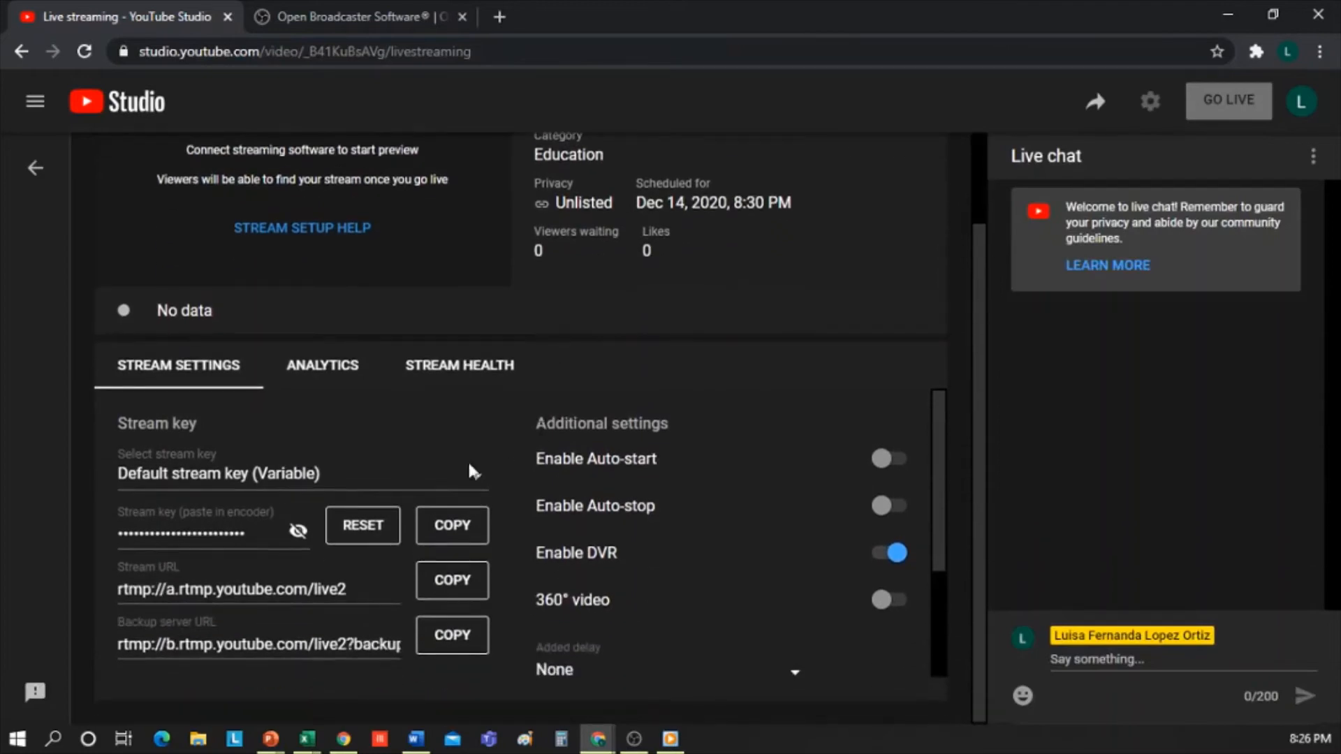
click(451, 533)
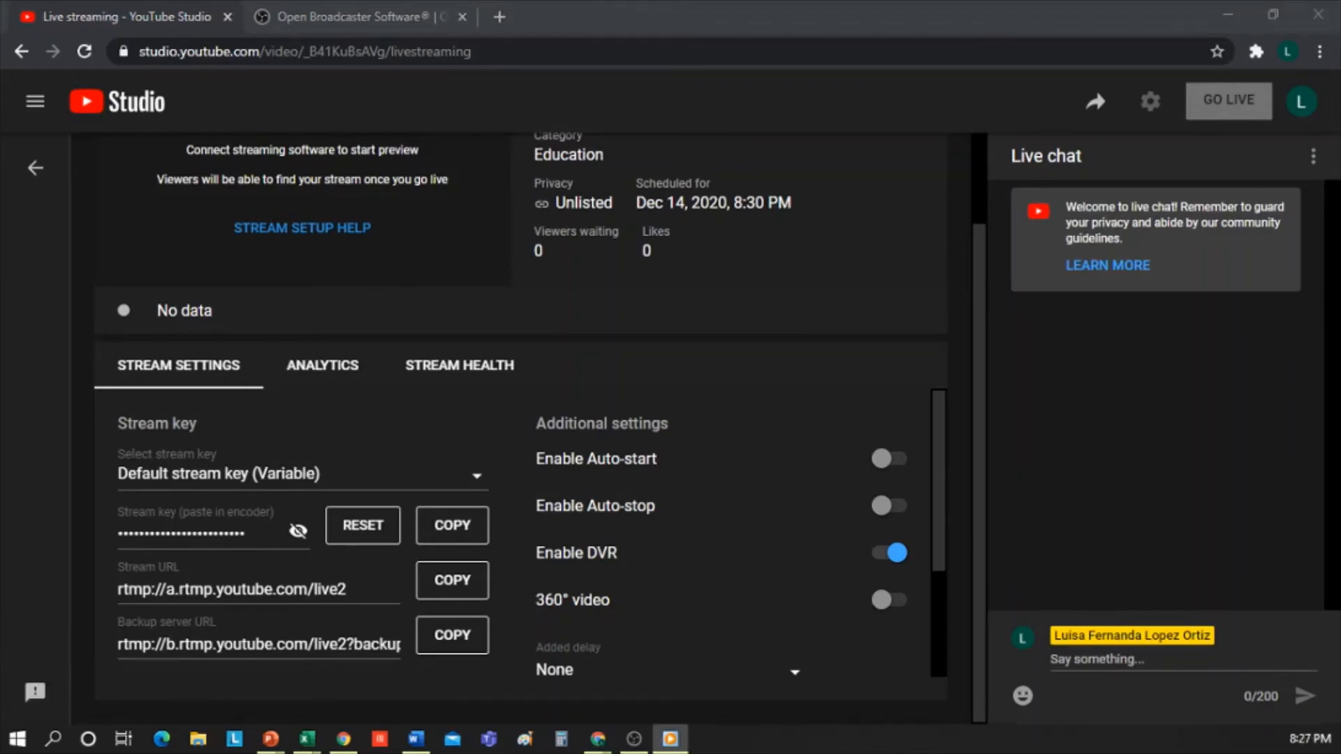
Switch to OBS Studio, bring its window onto the main screen and maximize it.
drag(0, 183, 676, 147)
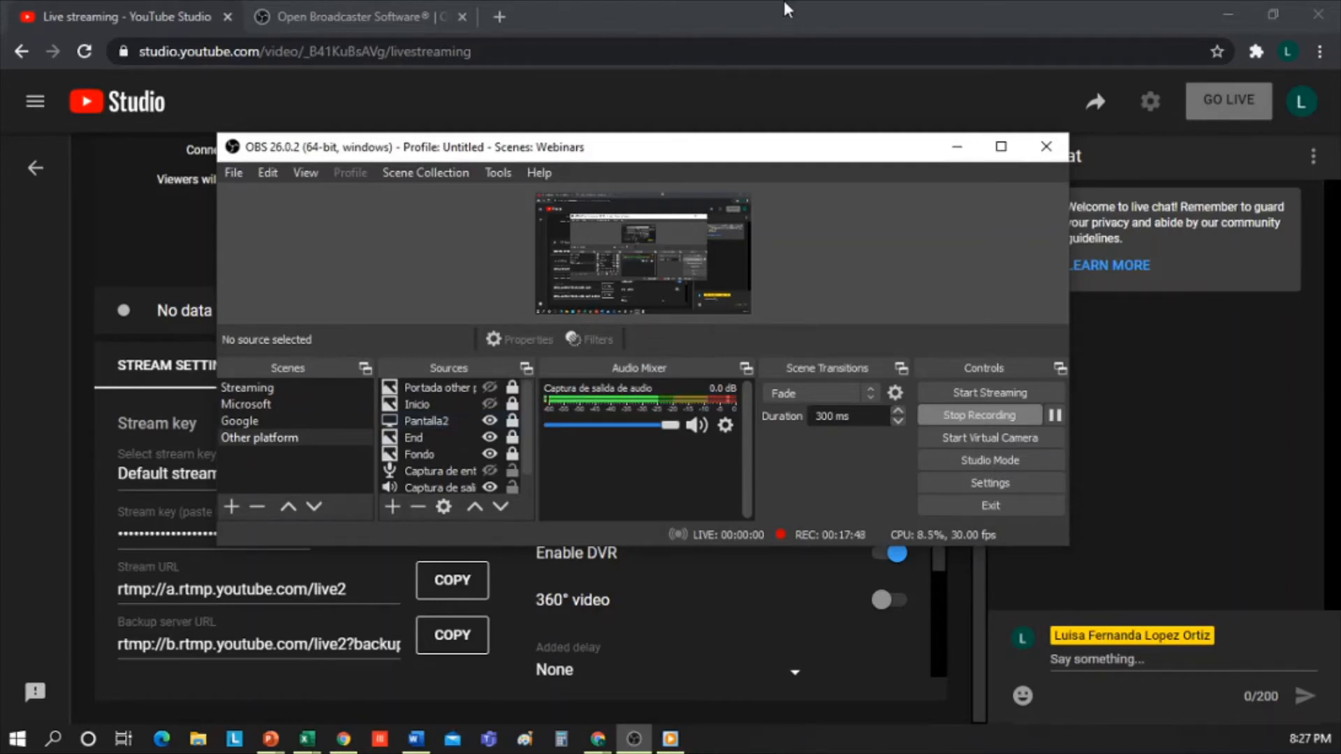
drag(753, 6, 1339, 324)
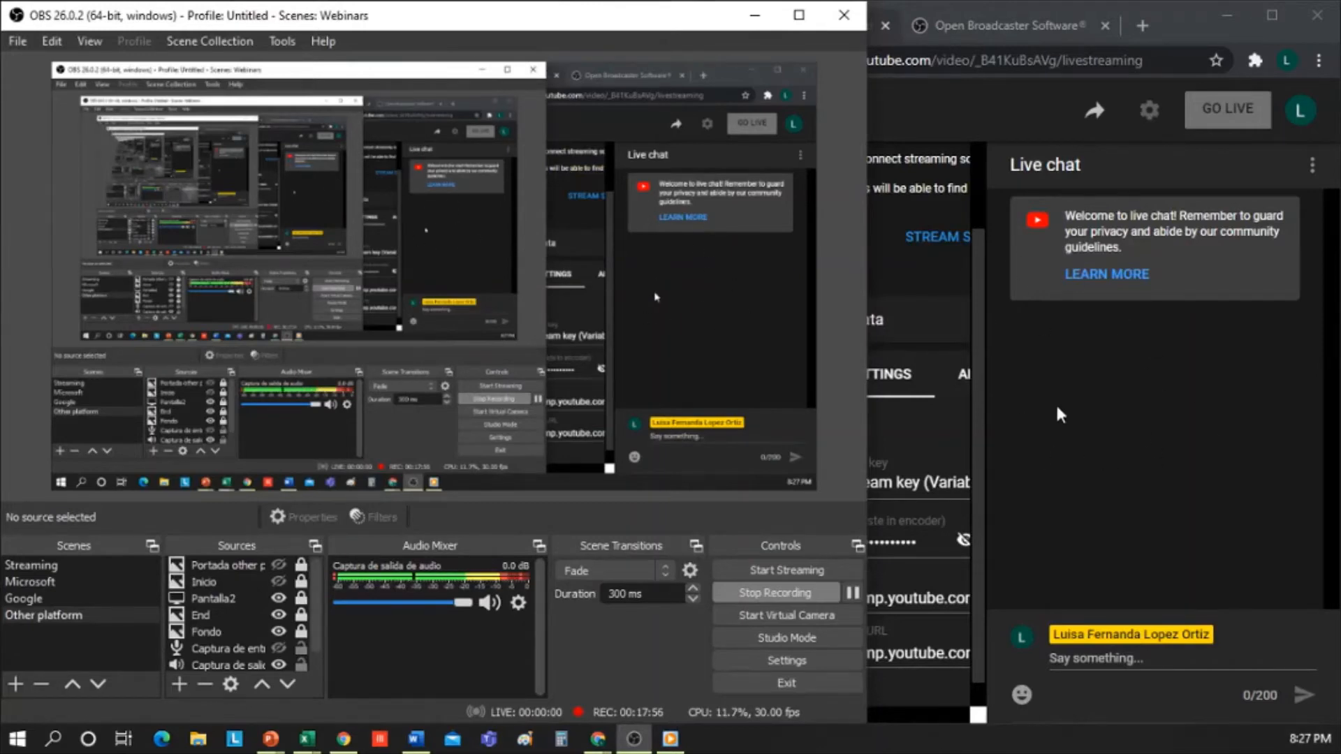
click(800, 15)
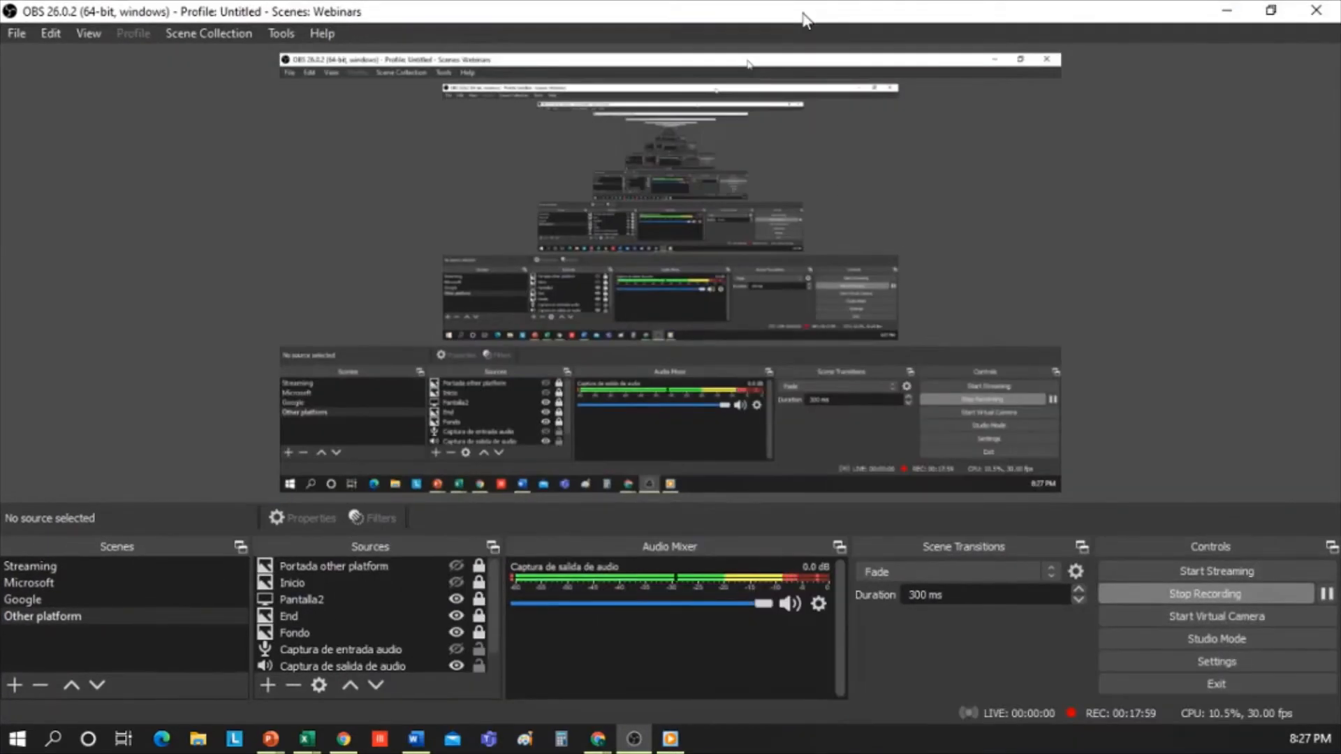
click(1256, 10)
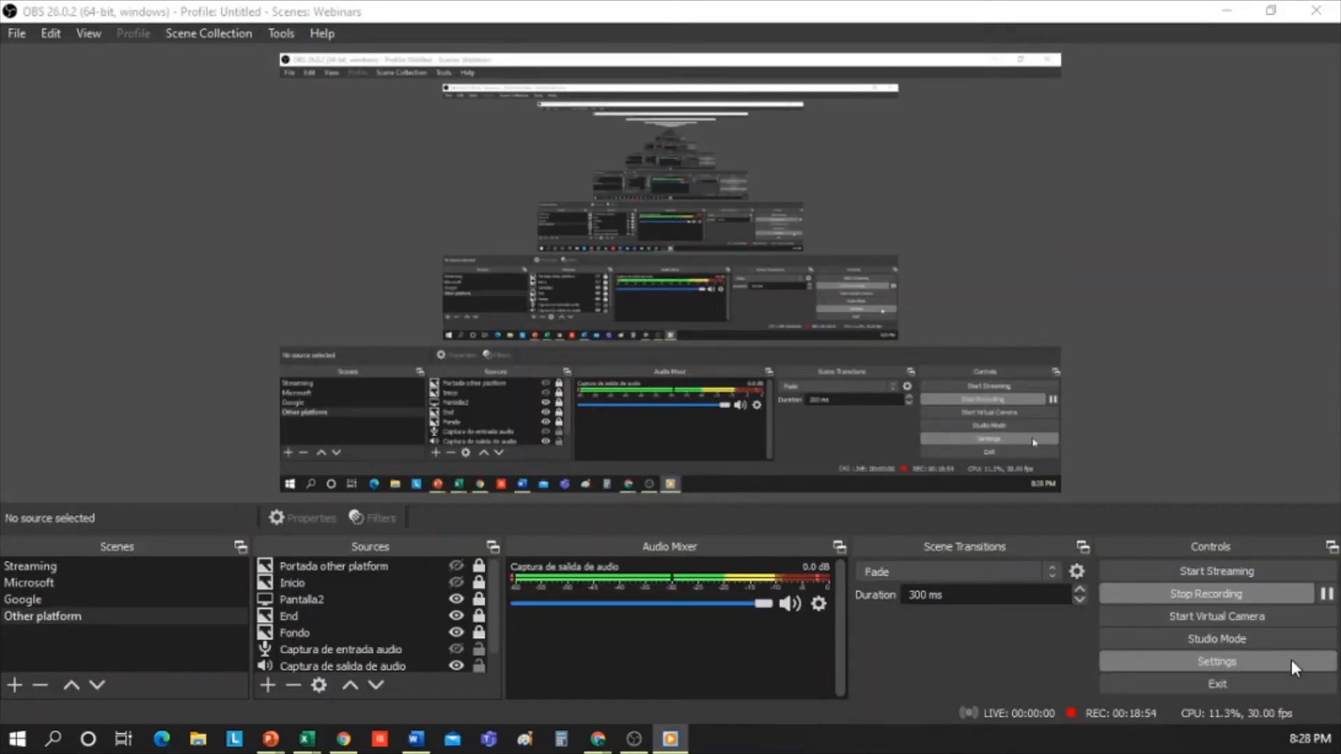
Open the OBS stream settings, check the service and server, and select the contents of the stream key field.
click(1224, 666)
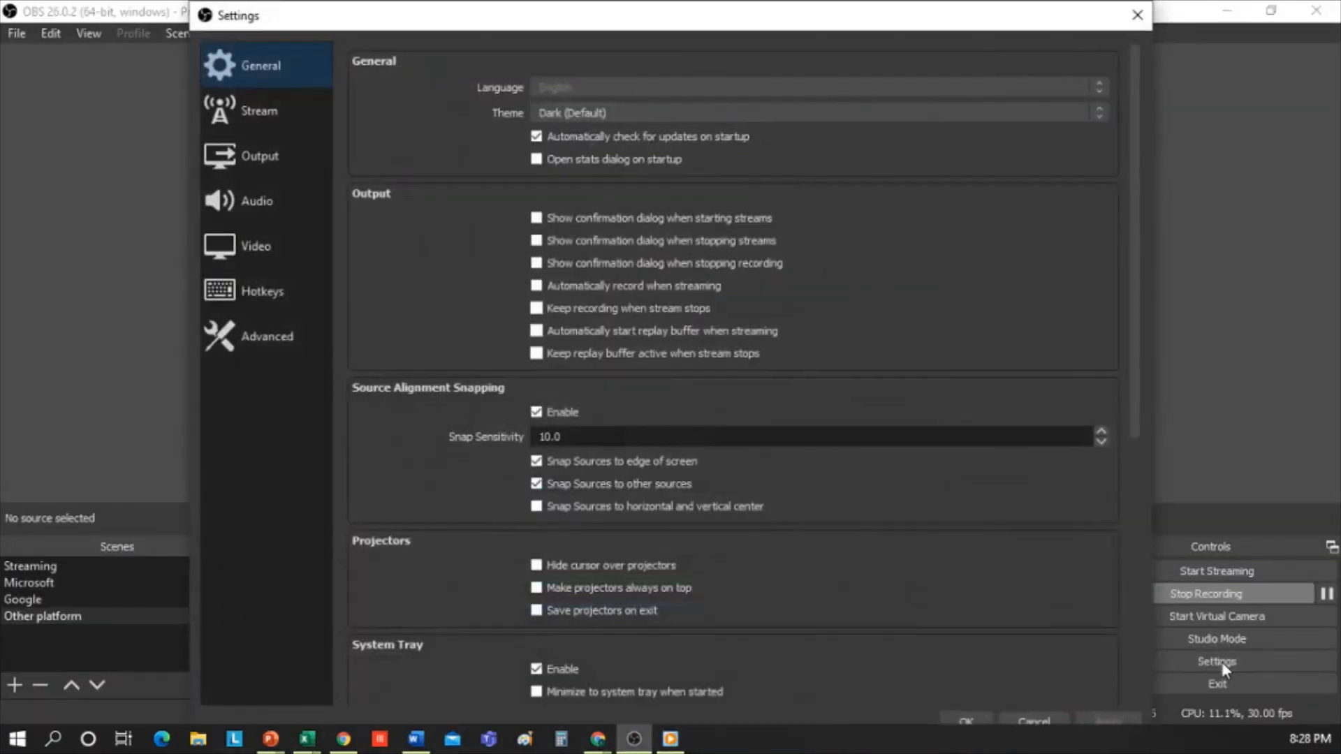
click(278, 111)
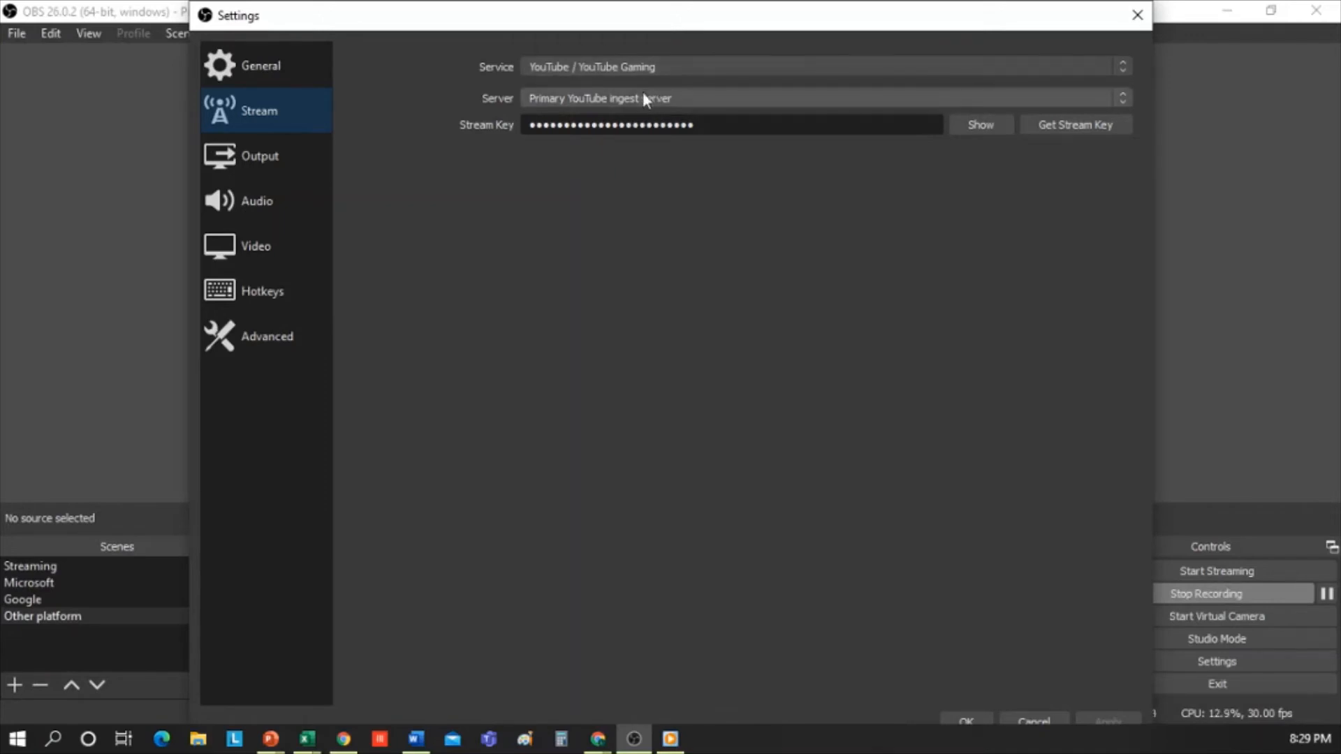
click(714, 126)
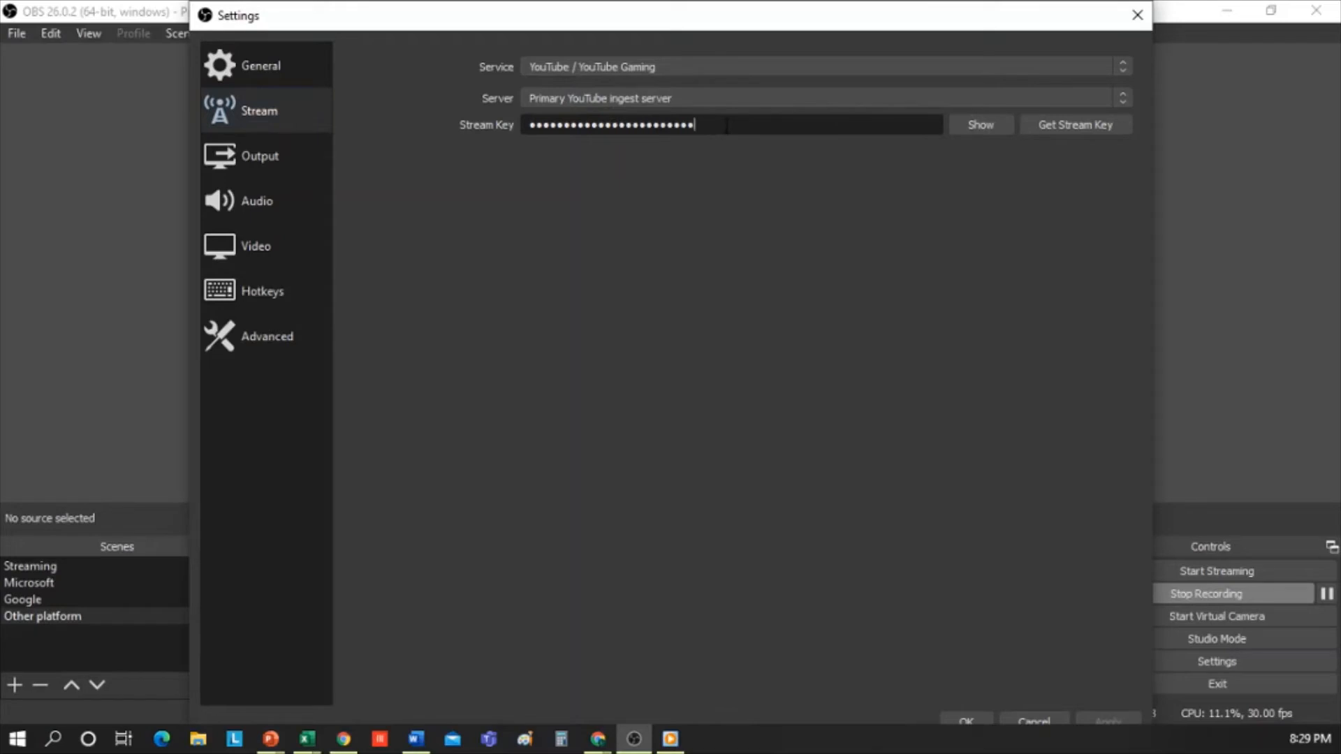
drag(522, 126, 759, 125)
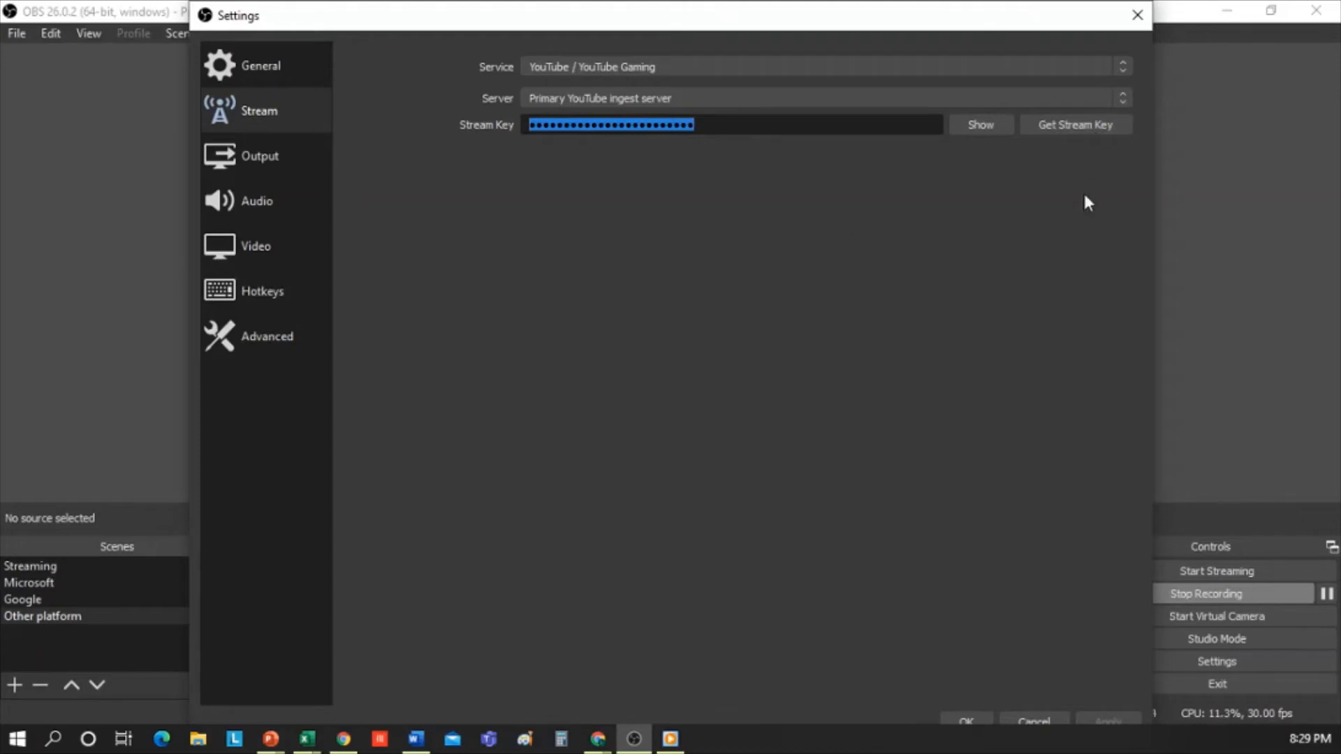
Review the video bitrate in the output settings and close the settings without changes.
click(271, 166)
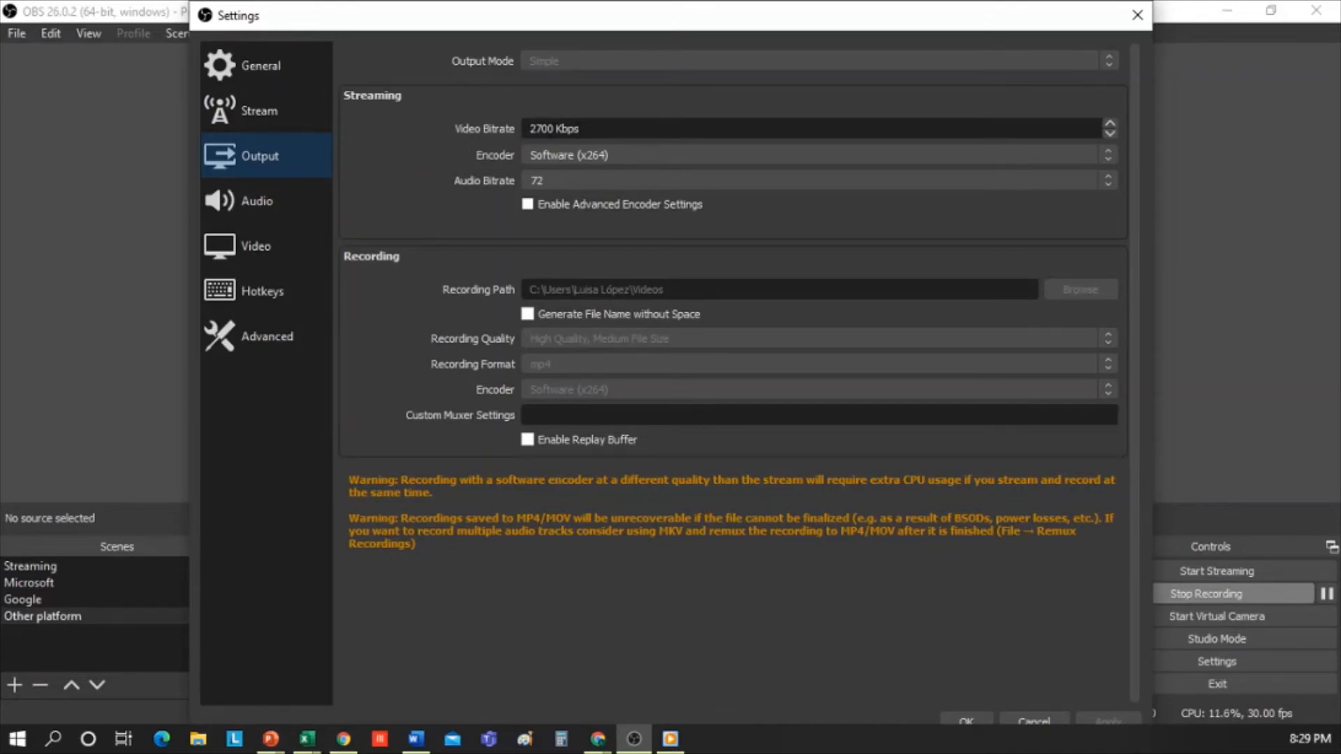
drag(531, 128, 595, 128)
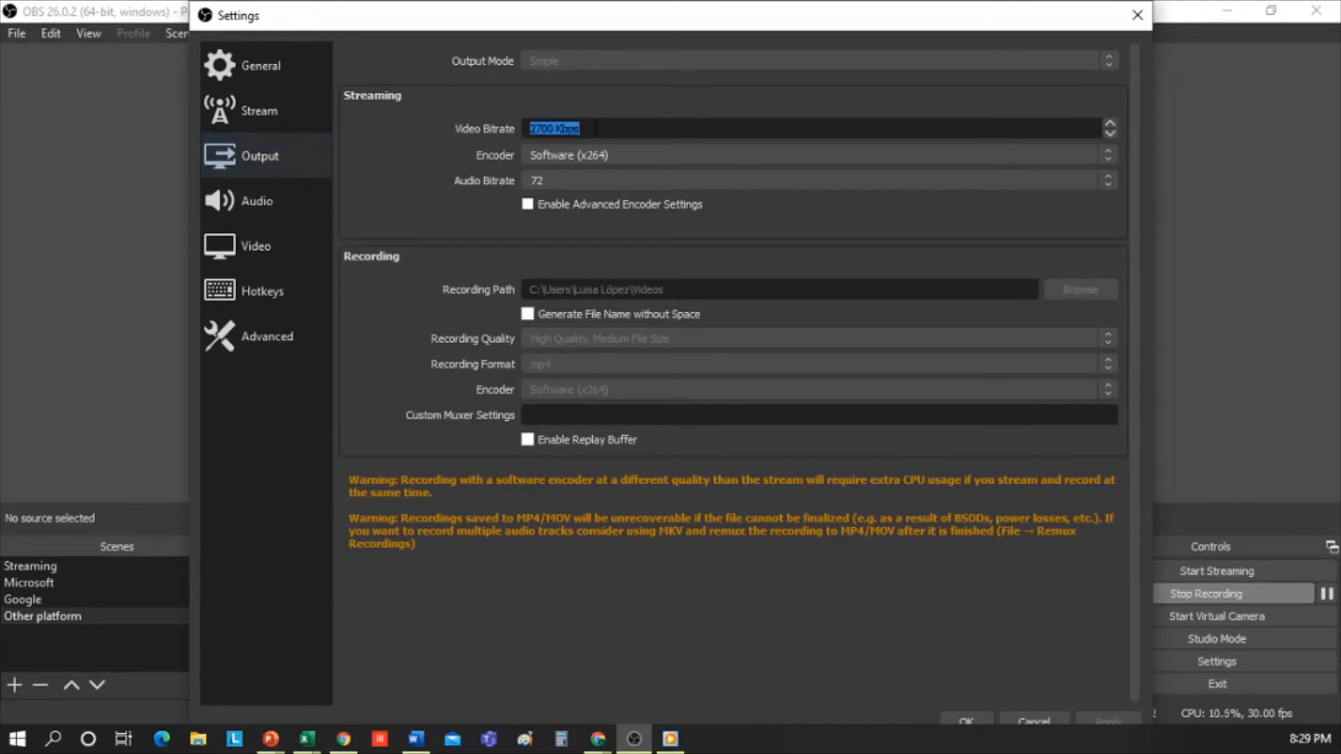
click(729, 103)
click(1137, 15)
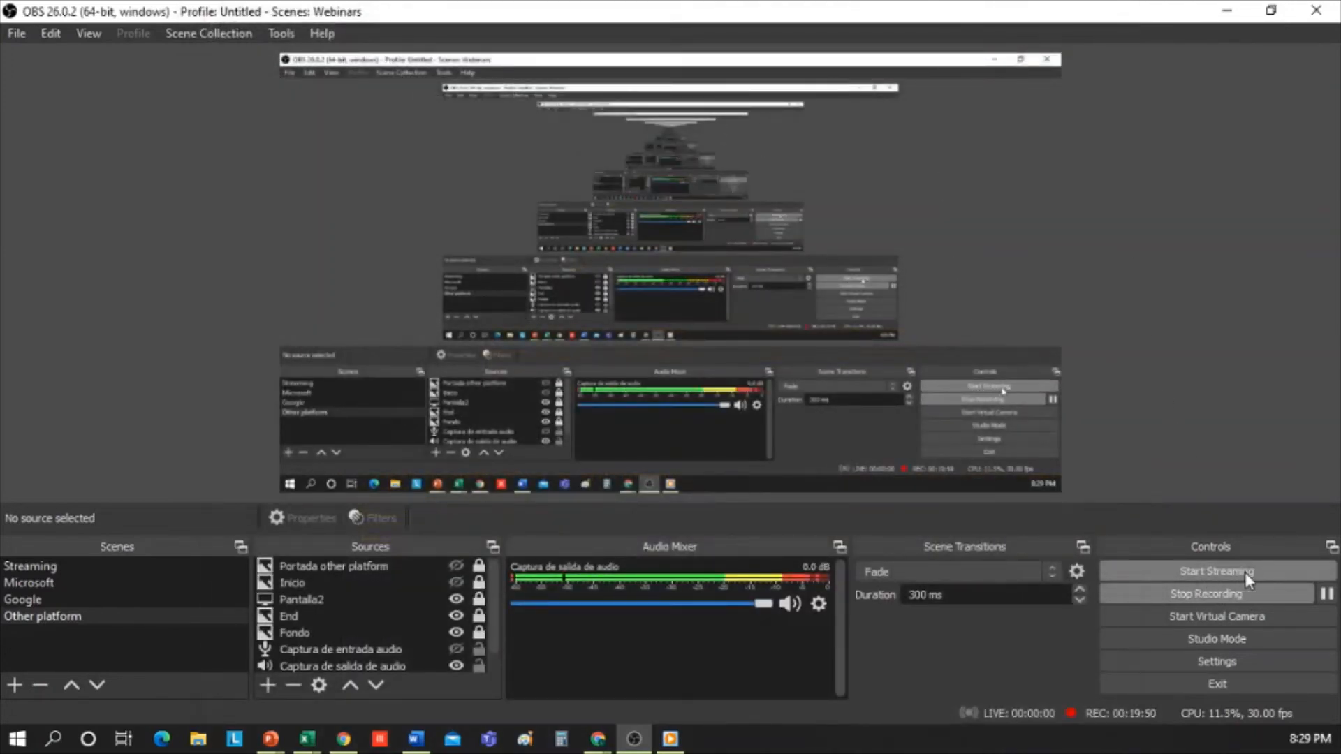
Review the canvas and output resolution in the video settings, then close the settings.
click(1217, 661)
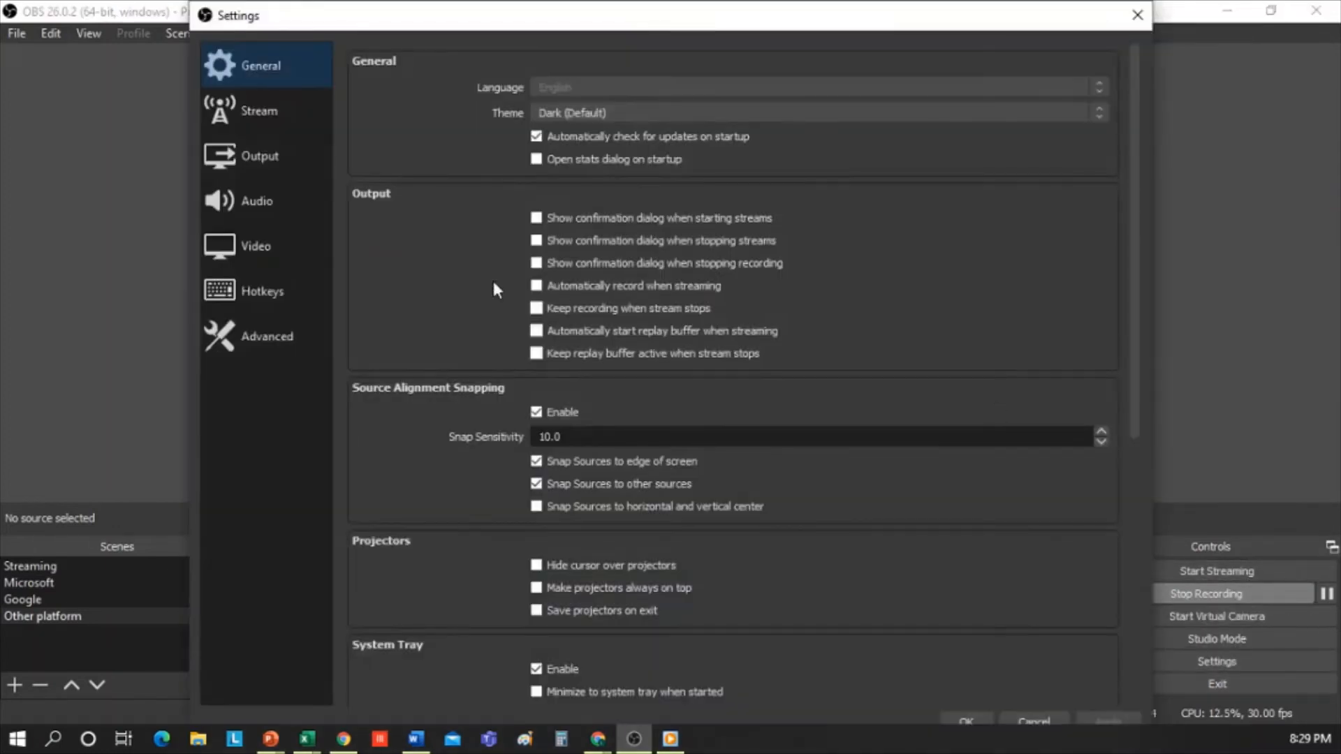
click(260, 250)
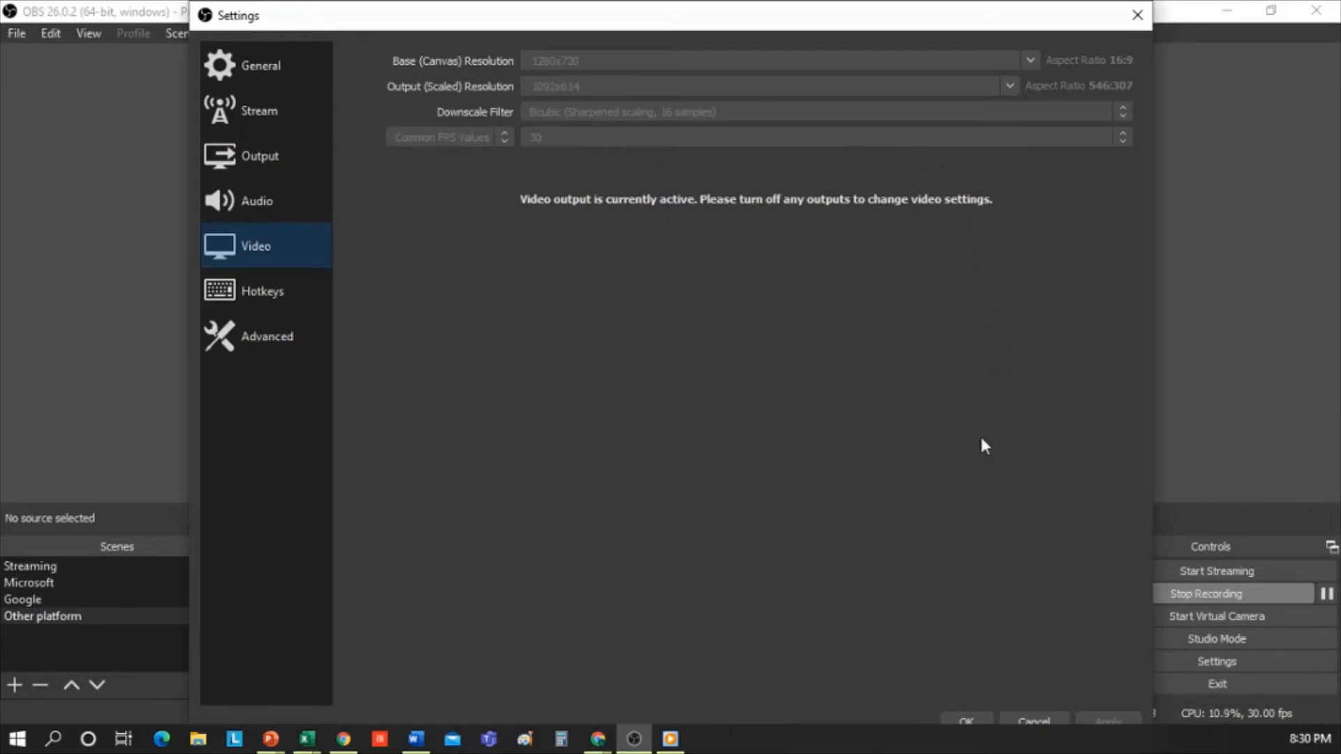
click(981, 718)
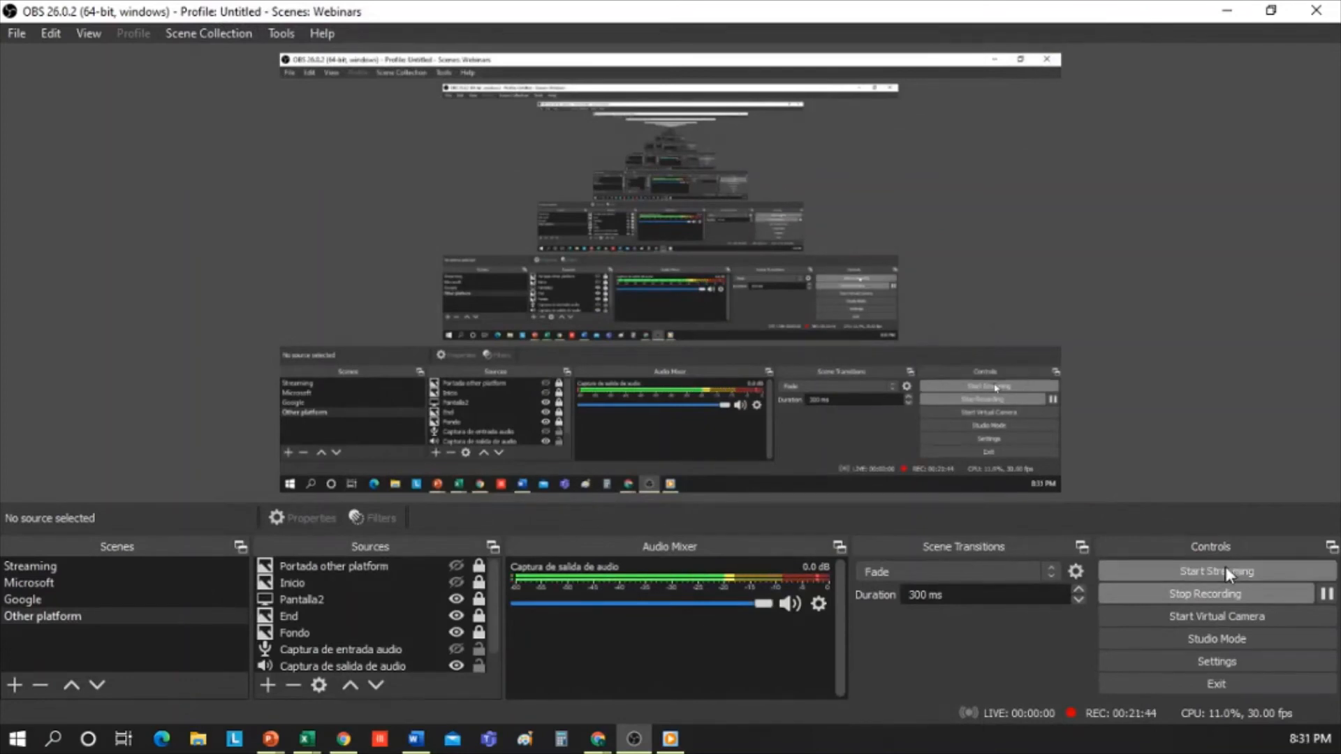
Start streaming in OBS Studio and take the webinar stream live in YouTube Studio.
click(1227, 570)
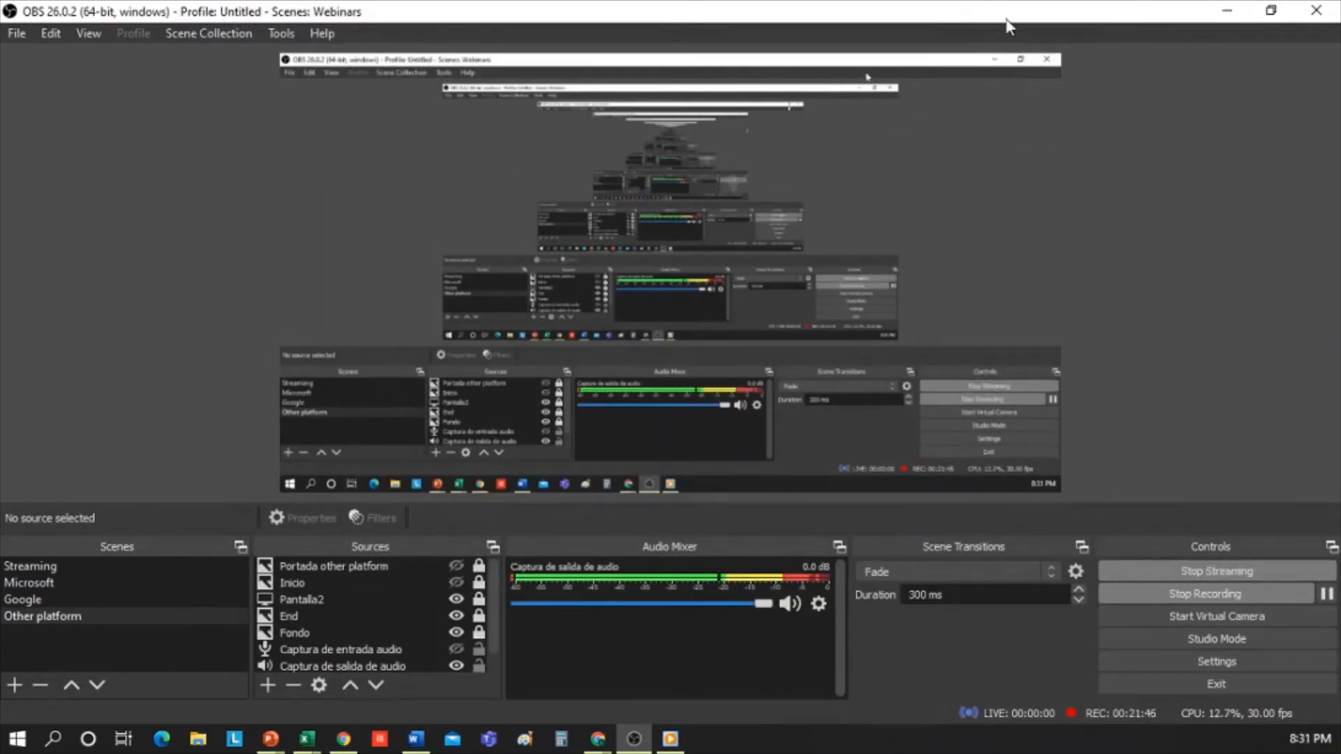
click(1271, 11)
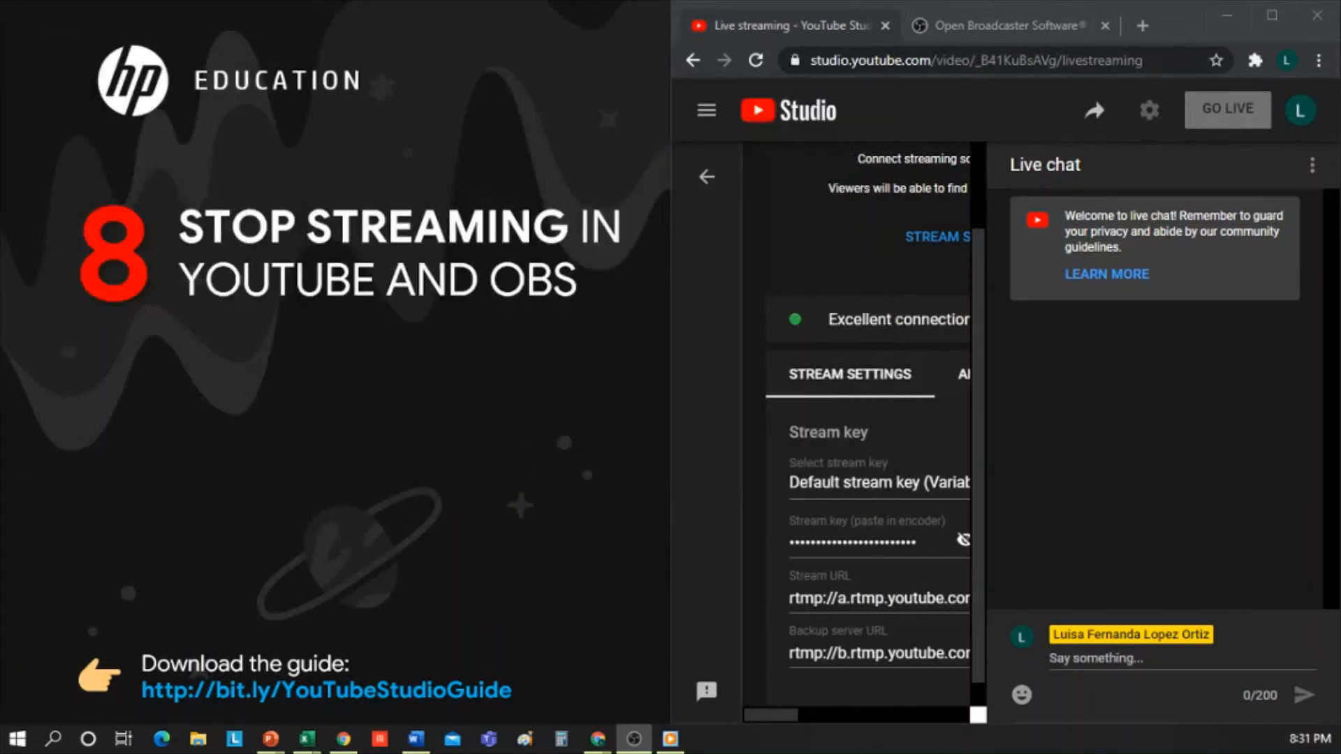
click(1272, 15)
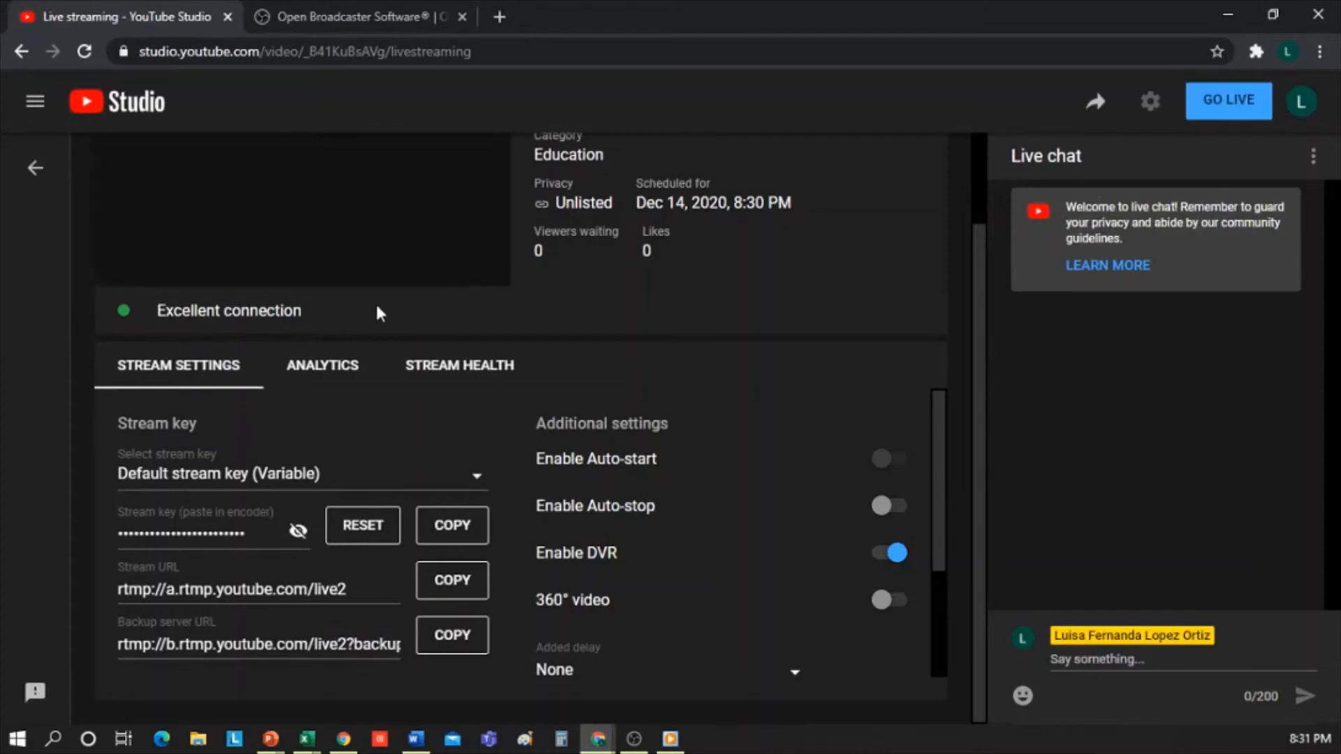
scroll(377, 308, up, 2)
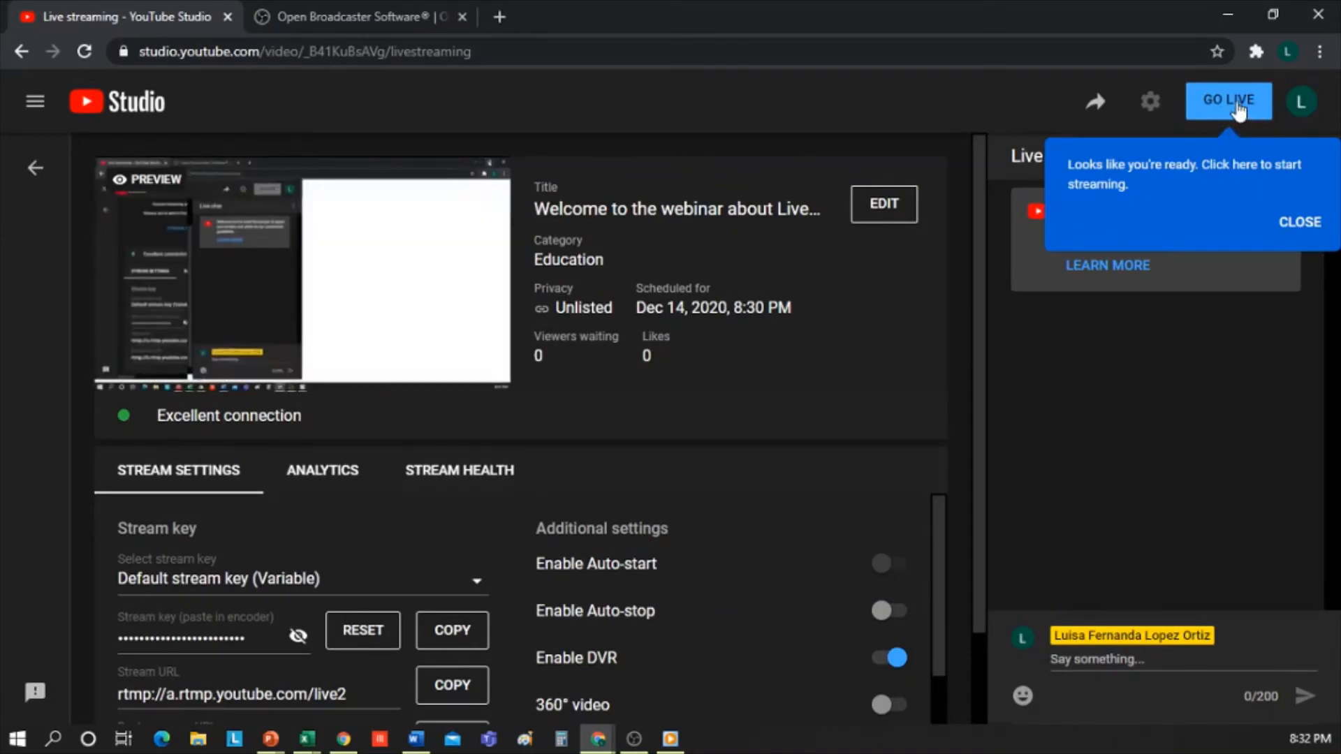
click(1237, 104)
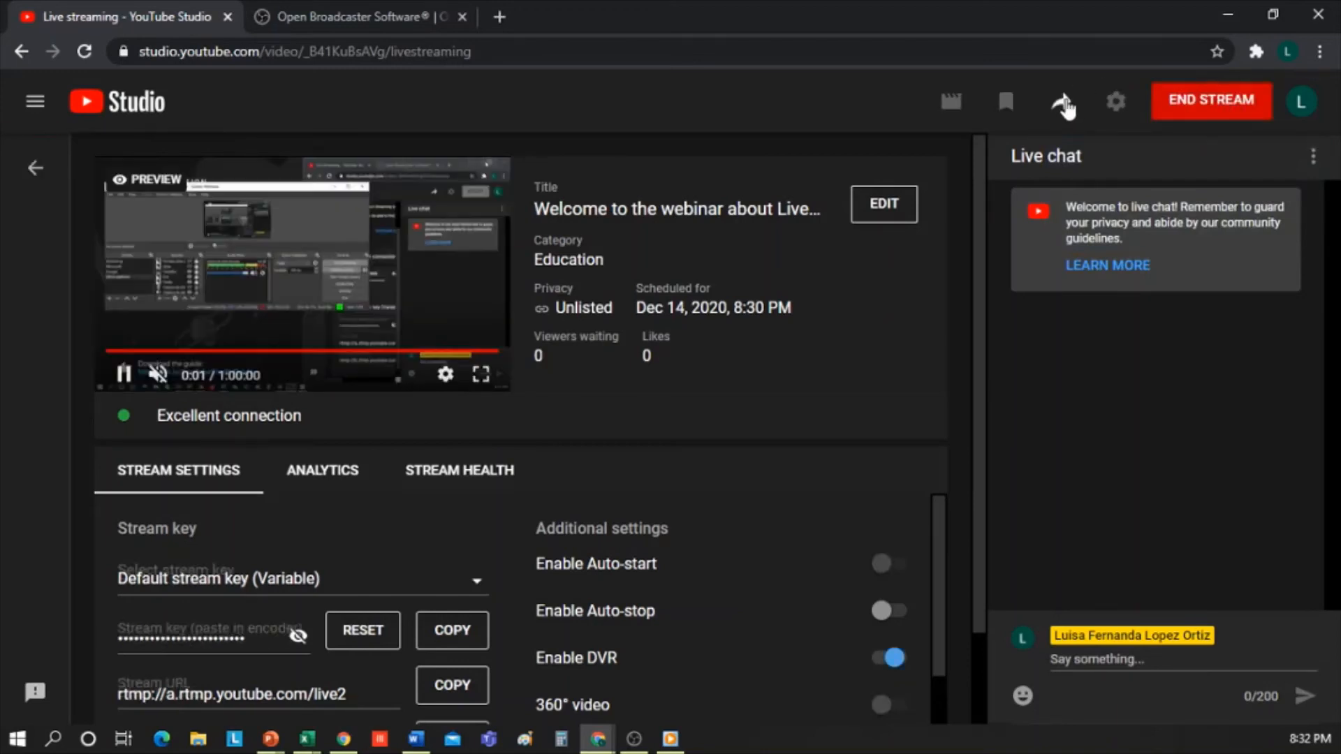
Copy the live stream's shareable video link and open it in a new incognito window.
click(1062, 103)
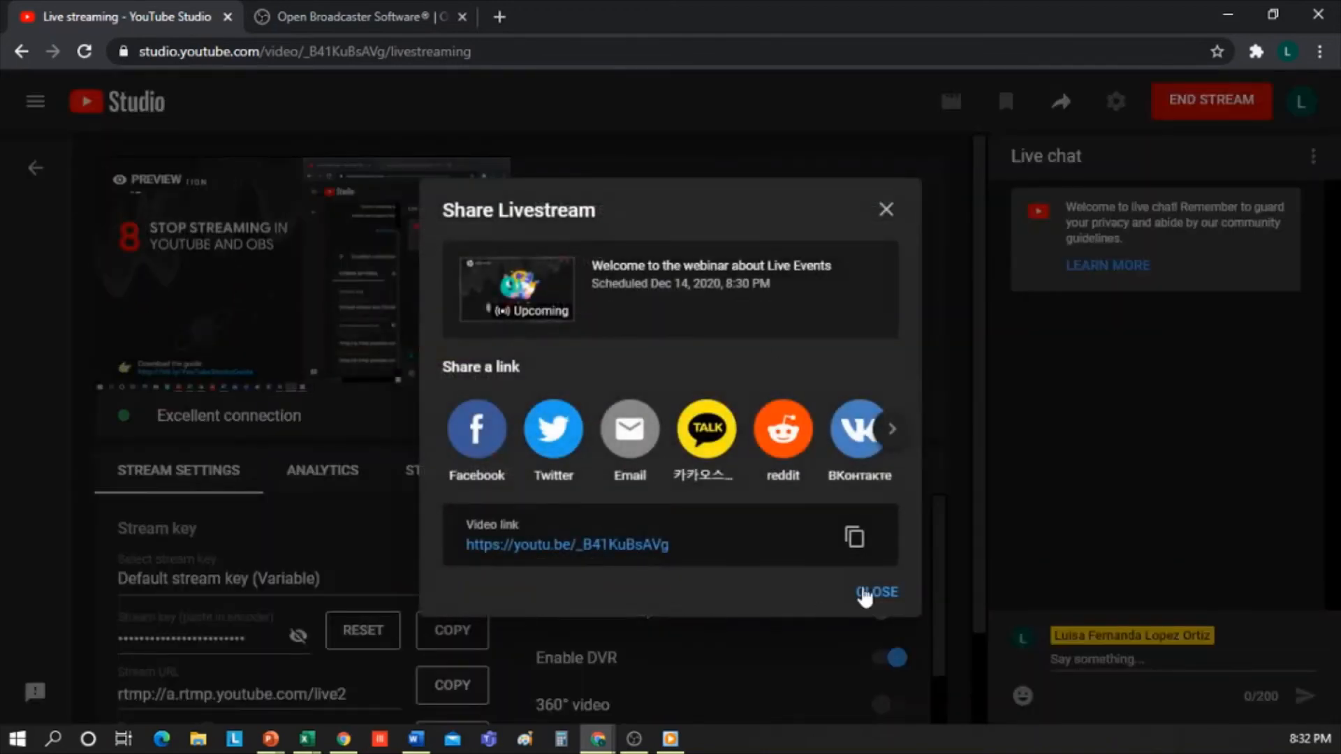
click(855, 538)
key(ctrl+shift+n)
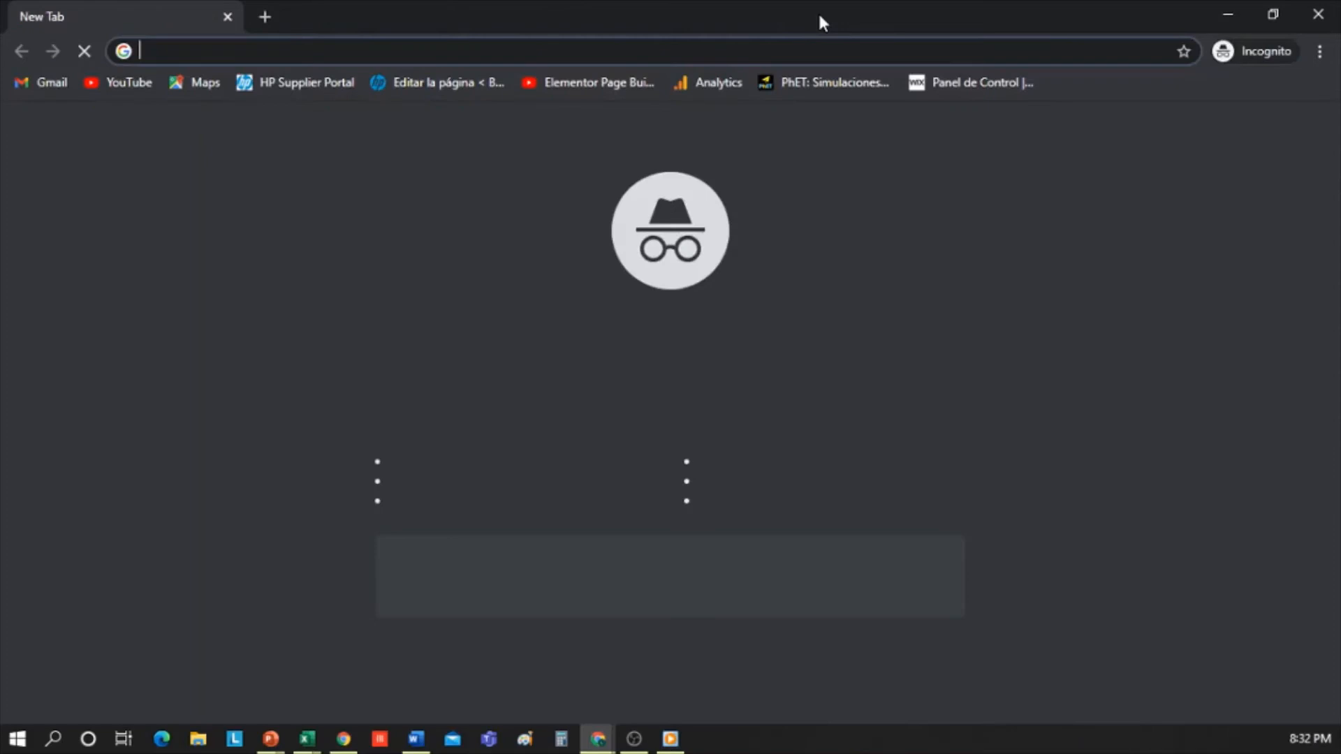
key(ctrl+v)
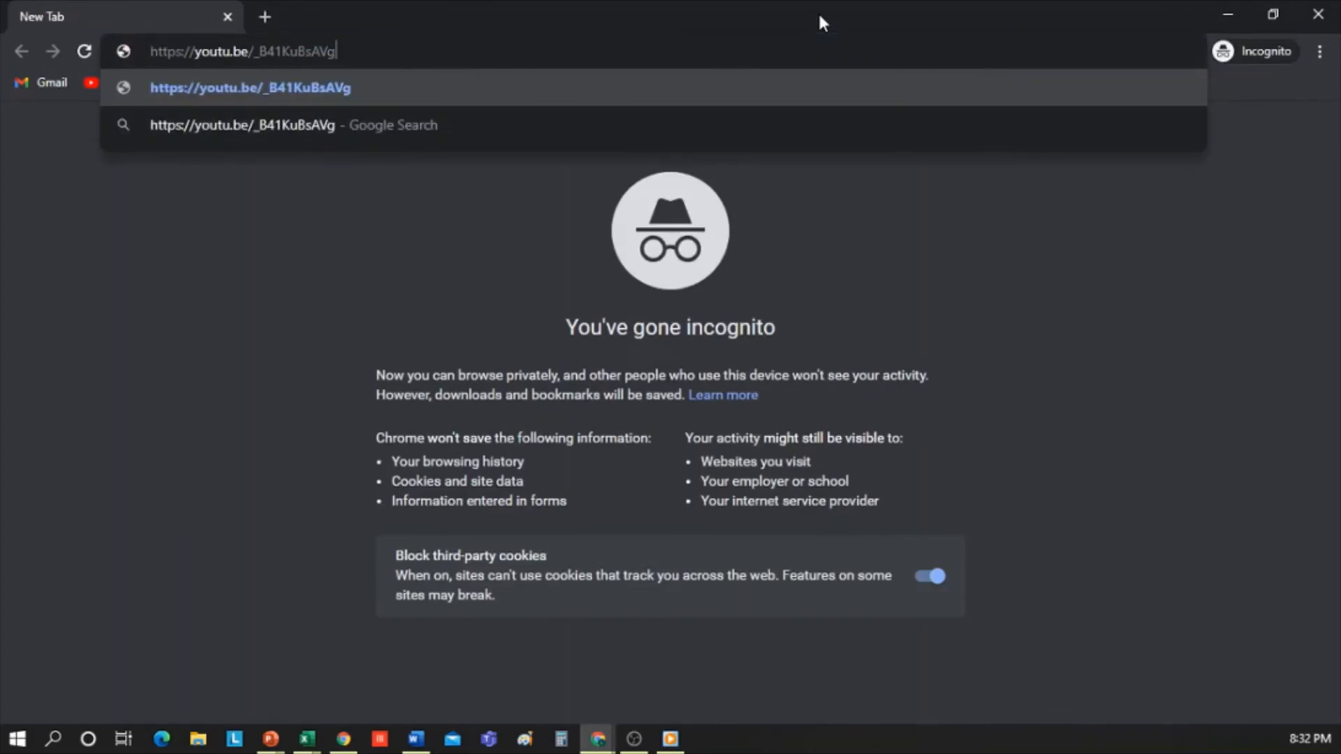
key(Return)
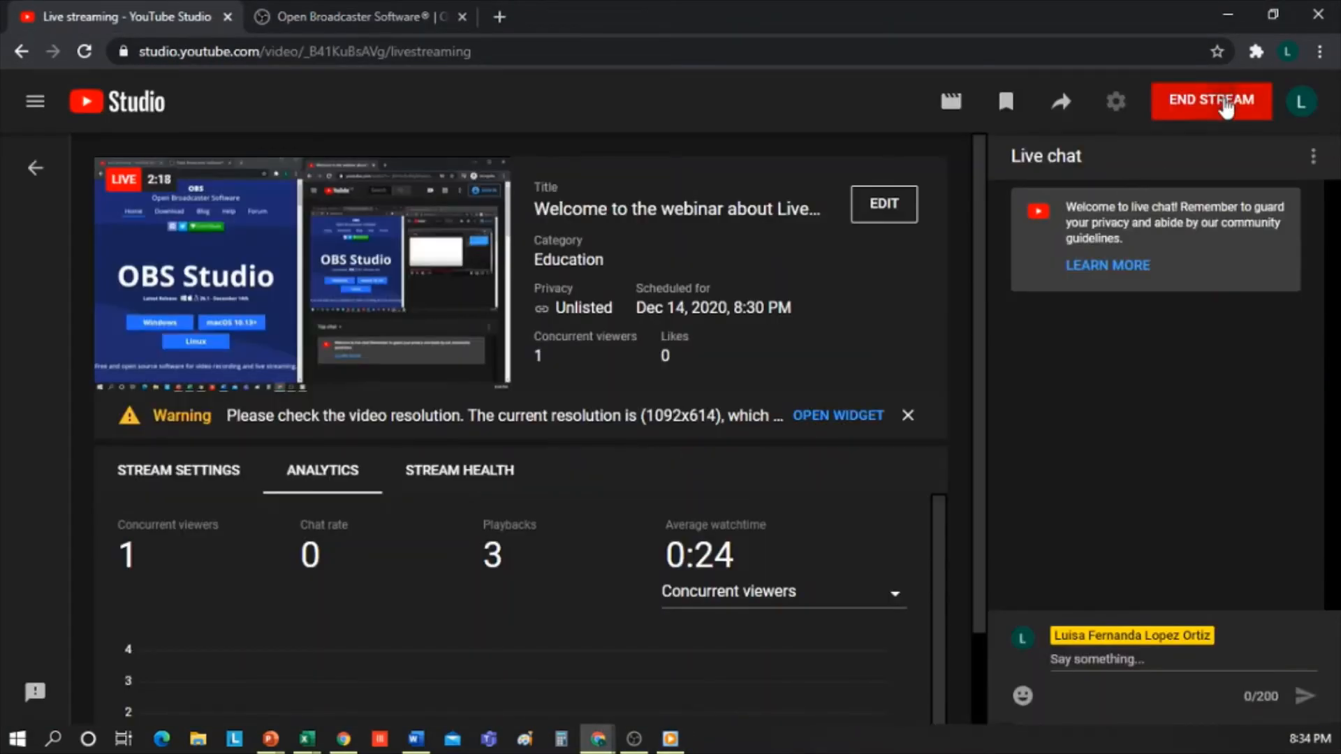
End the live stream in YouTube Studio and open the finished webinar video for editing.
click(1227, 100)
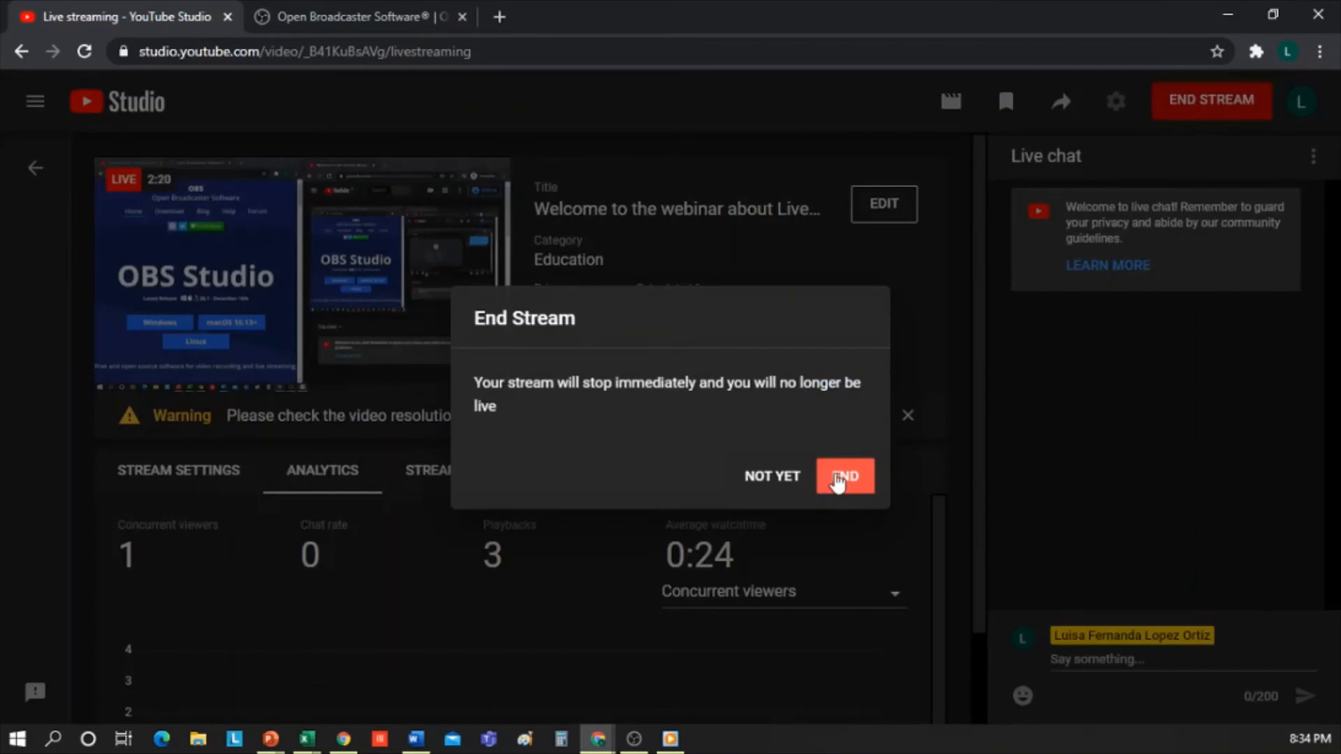
click(843, 480)
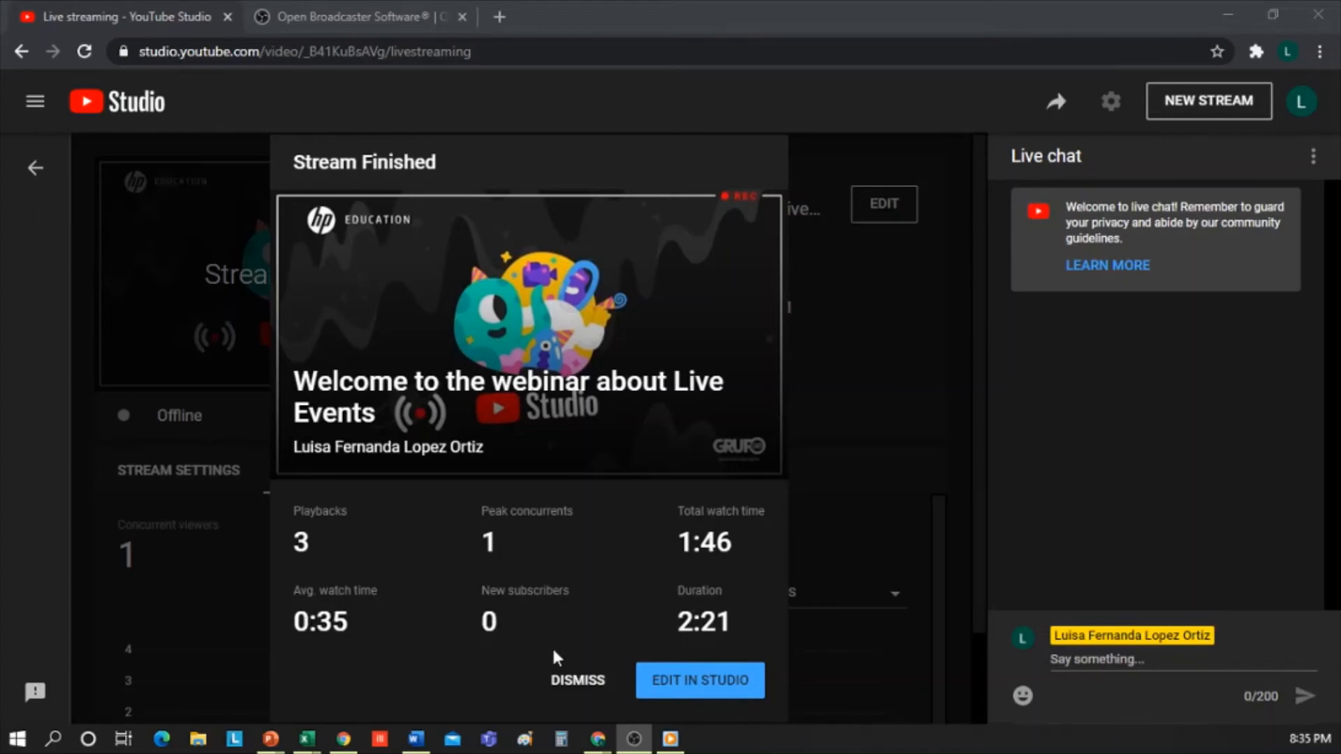
click(646, 680)
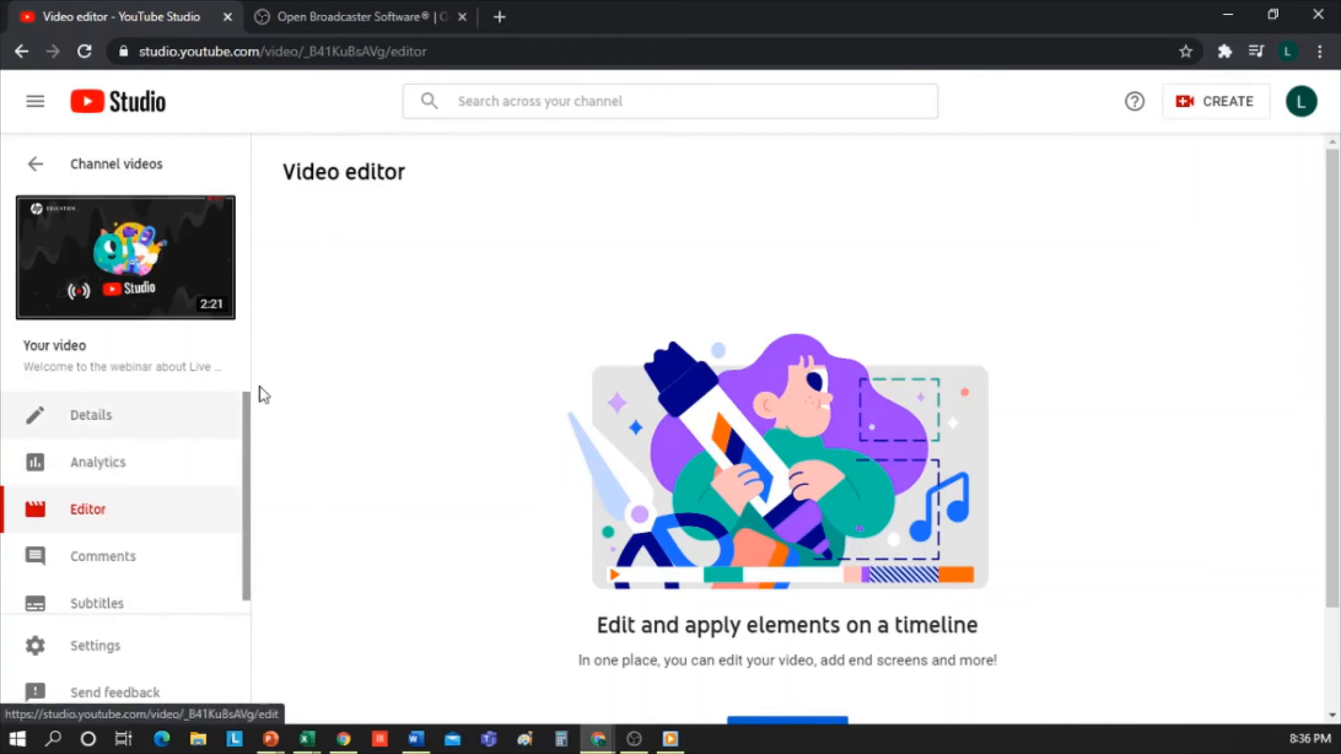
Return to the channel videos list in YouTube Studio, switch to OBS Studio, maximize it and stop streaming.
click(38, 171)
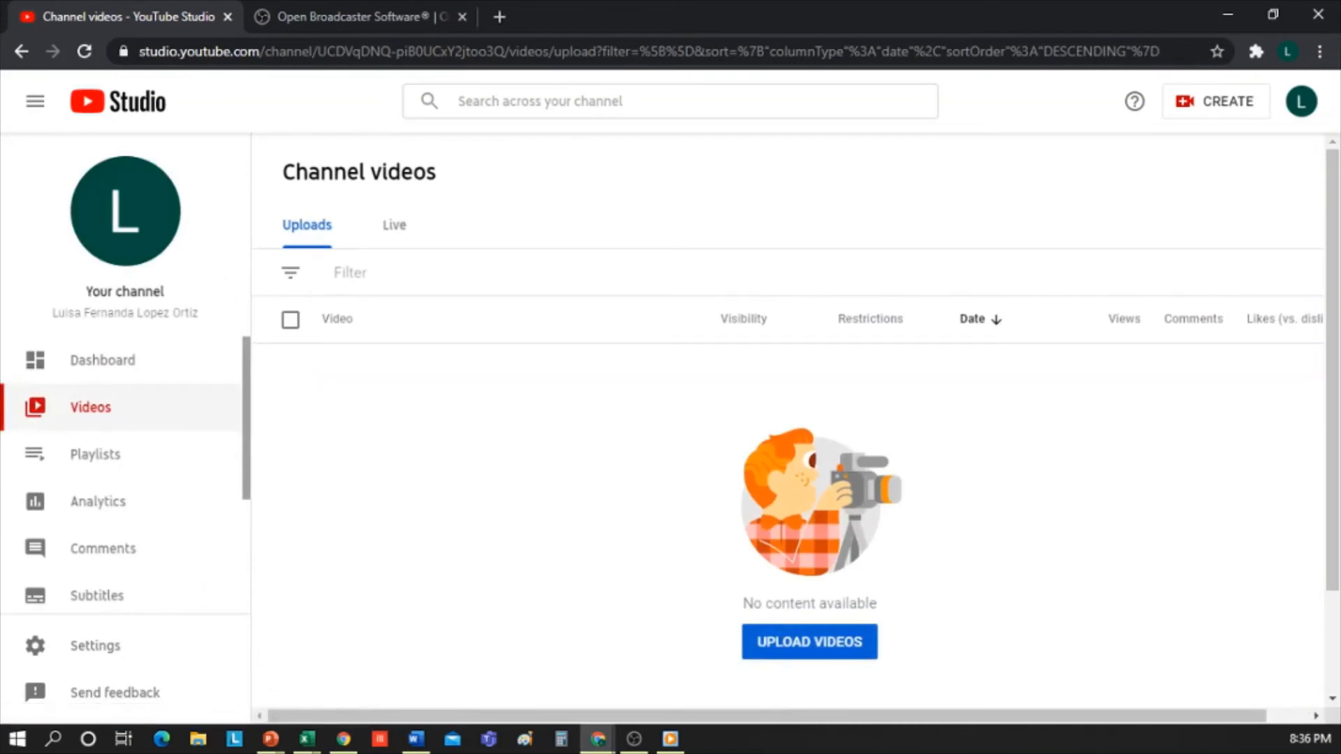
drag(0, 174, 782, 127)
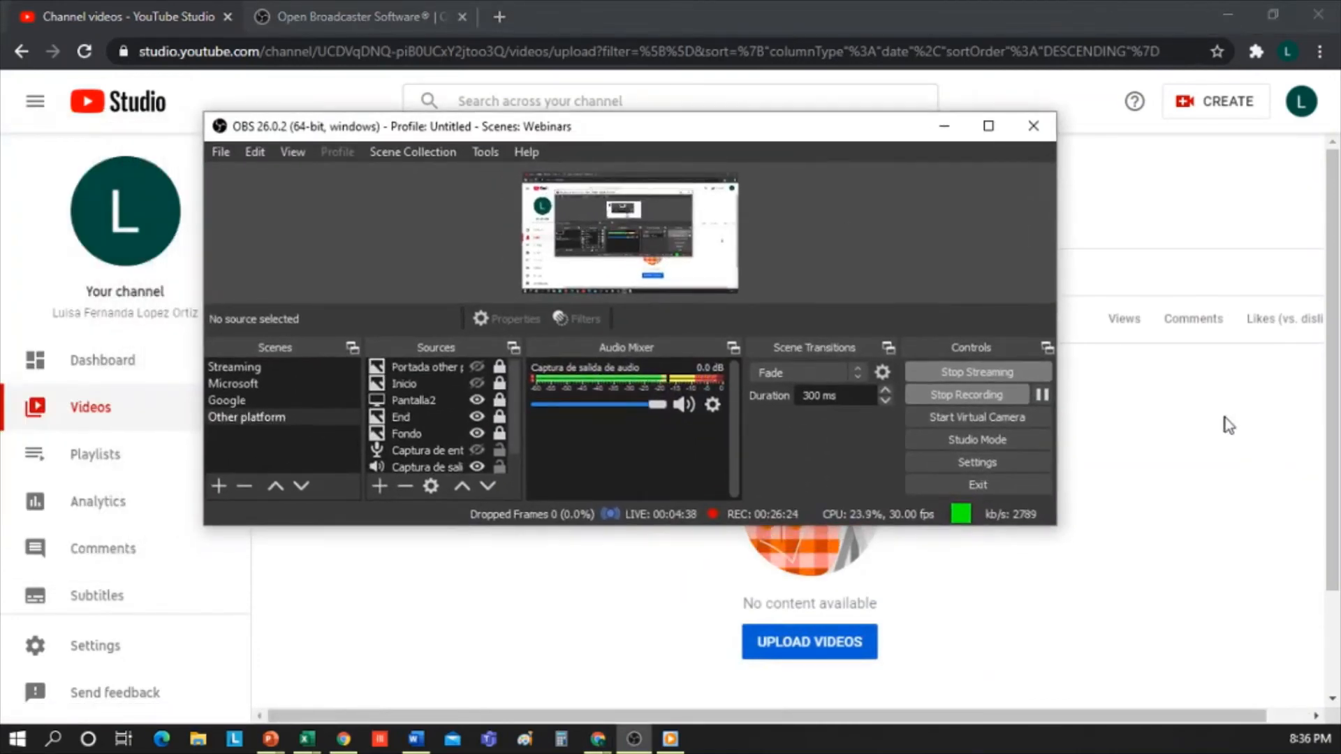
click(988, 125)
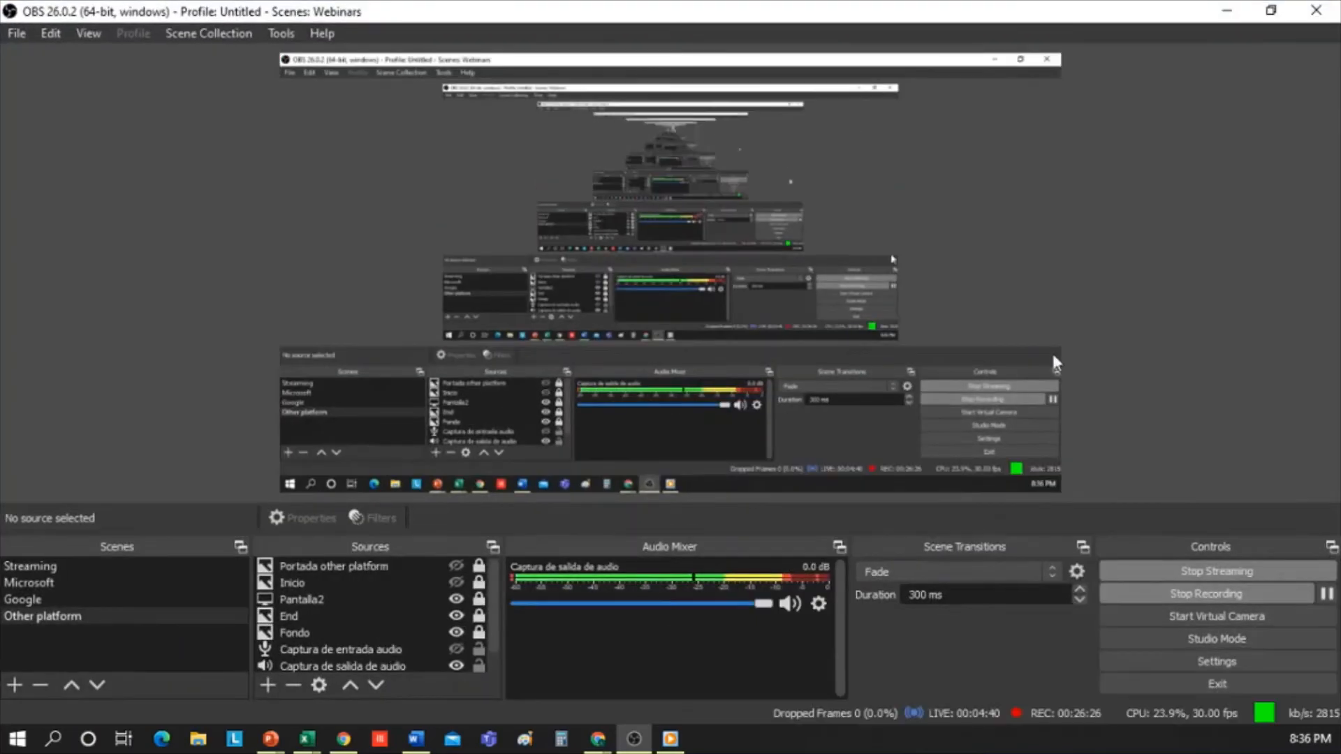
click(1250, 571)
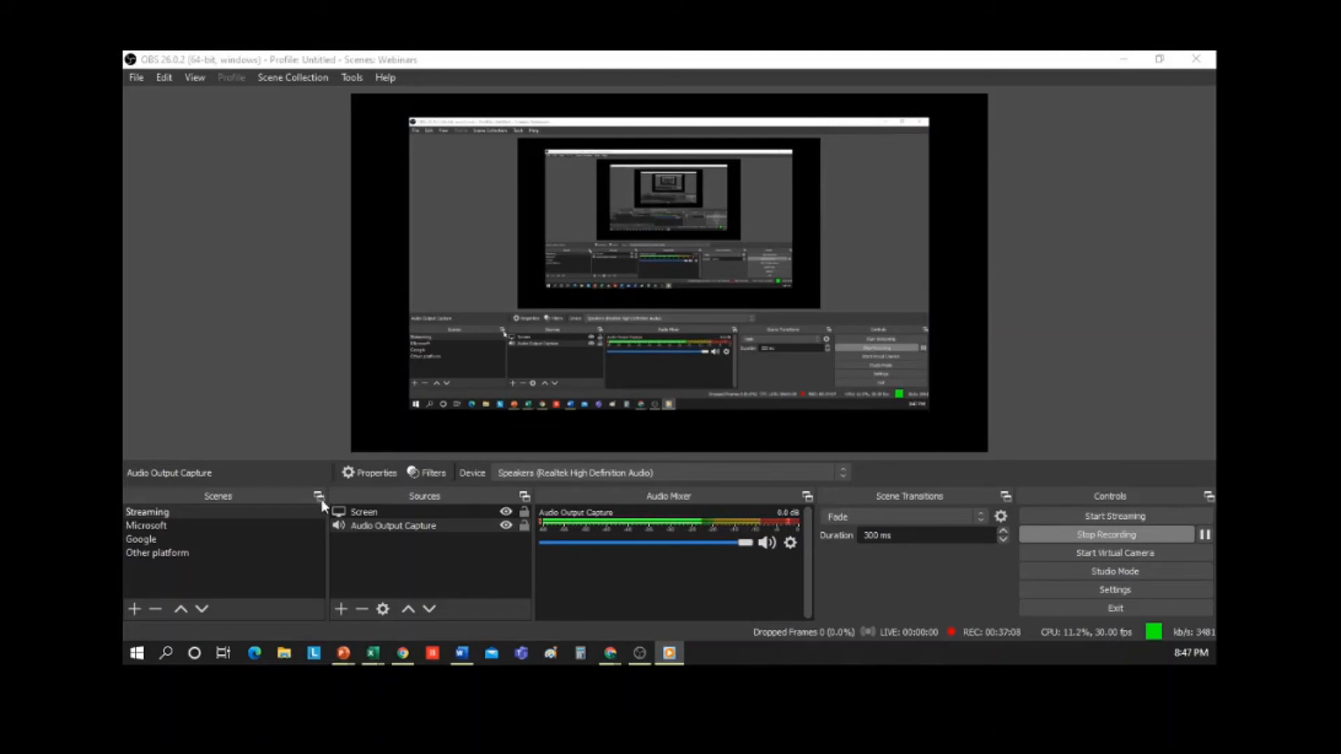
Select the Screen source in the Streaming scene and lock it against changes.
click(354, 515)
click(138, 516)
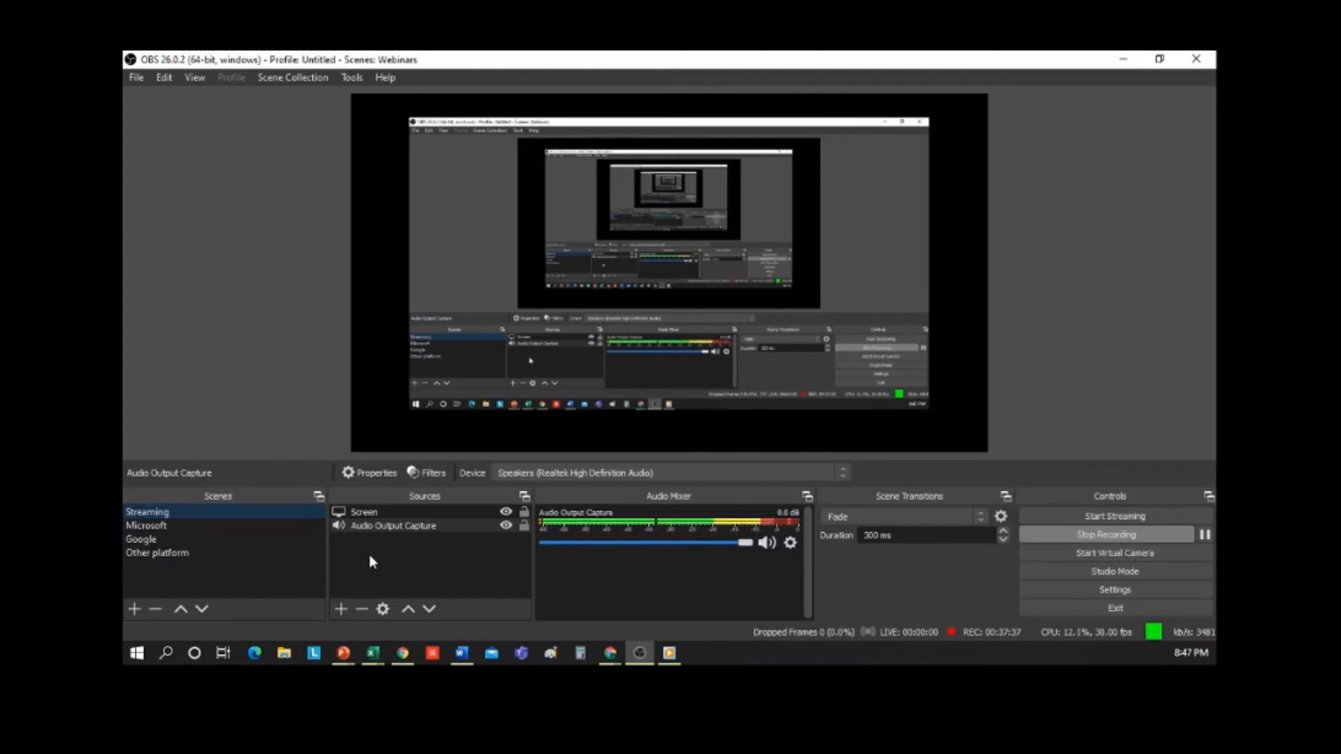
click(403, 517)
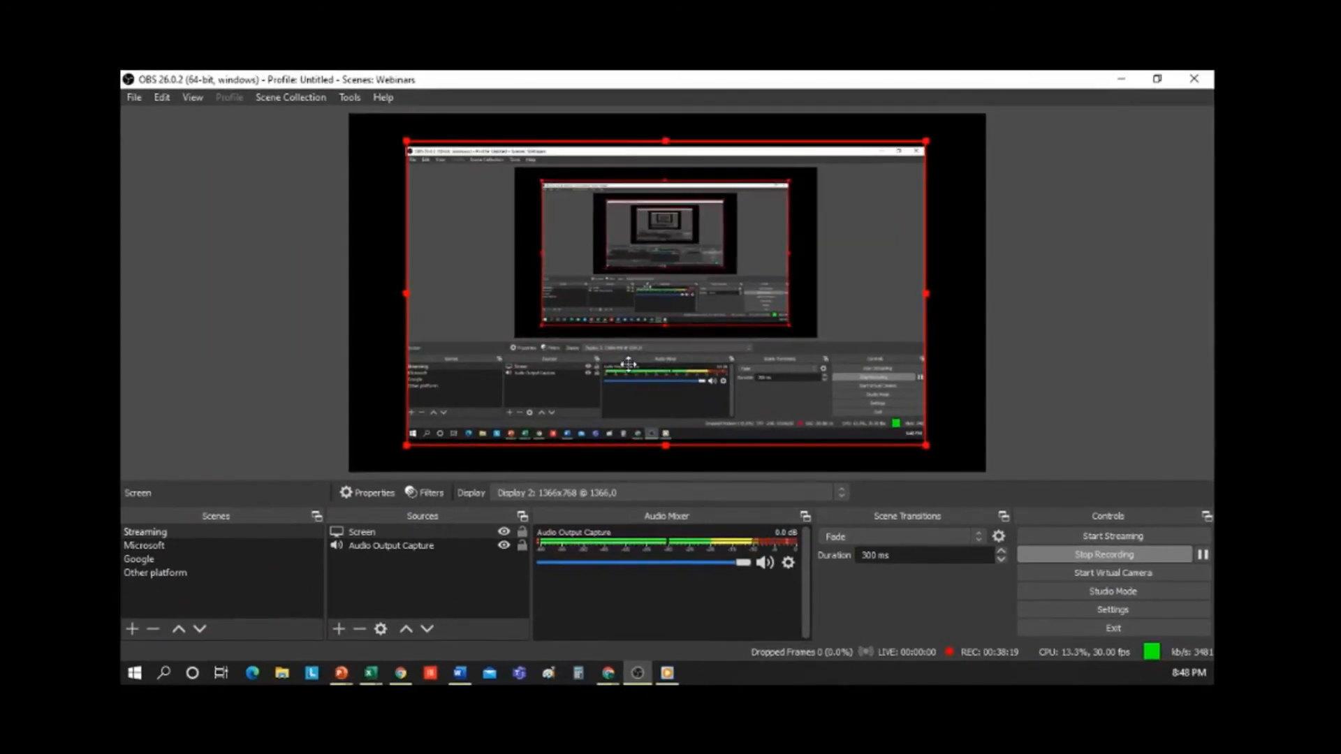
click(522, 532)
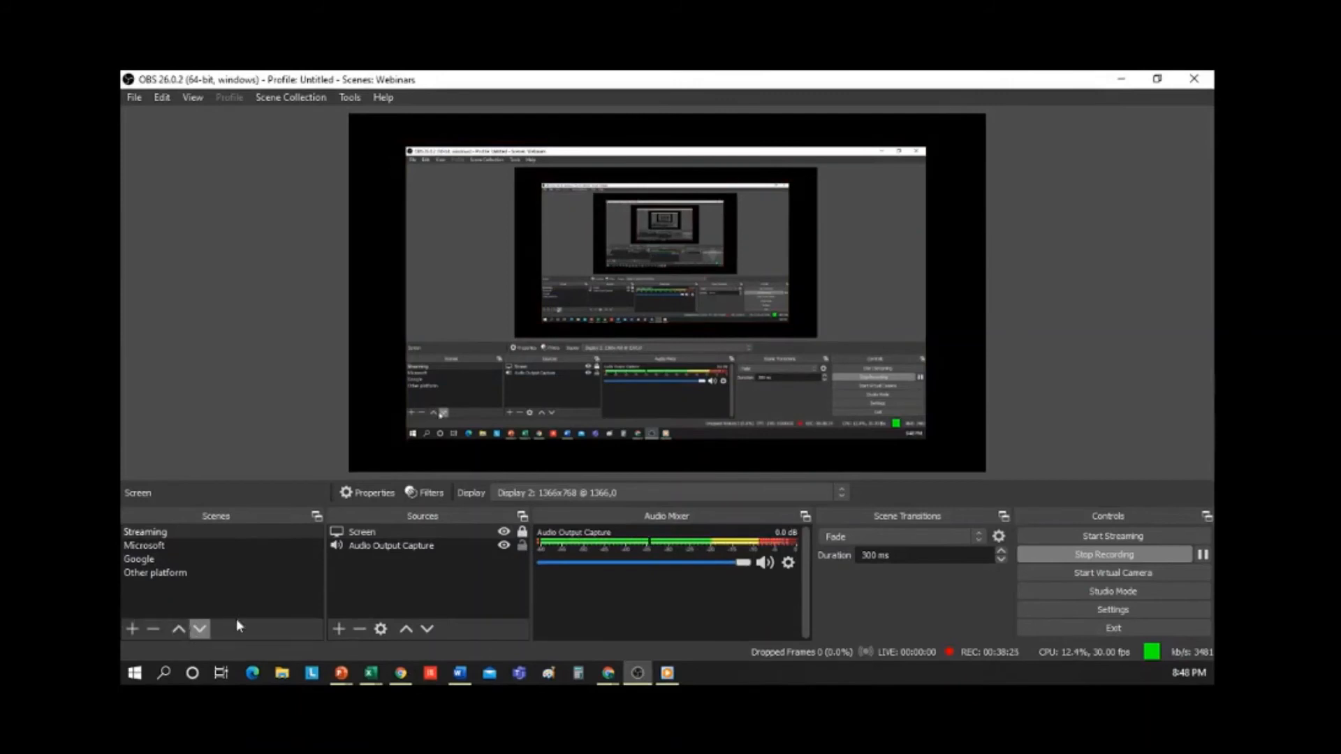
click(131, 628)
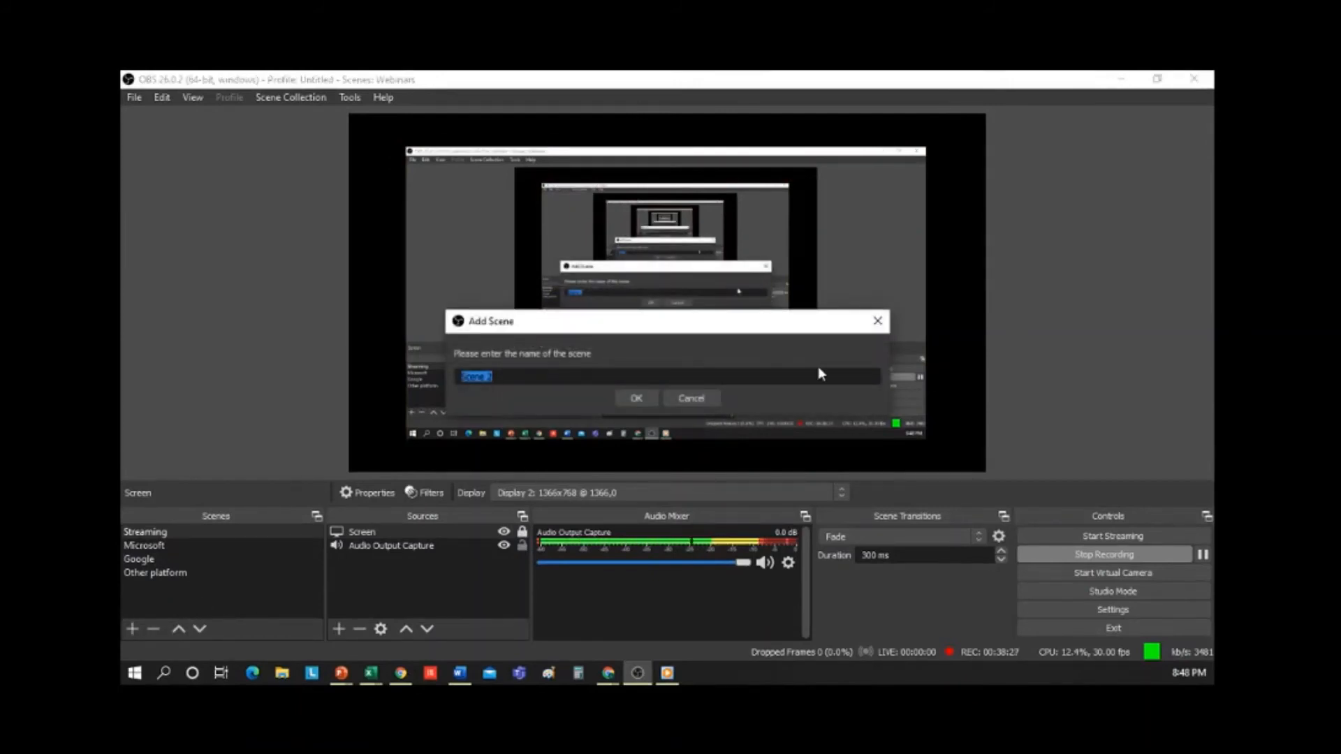
click(692, 399)
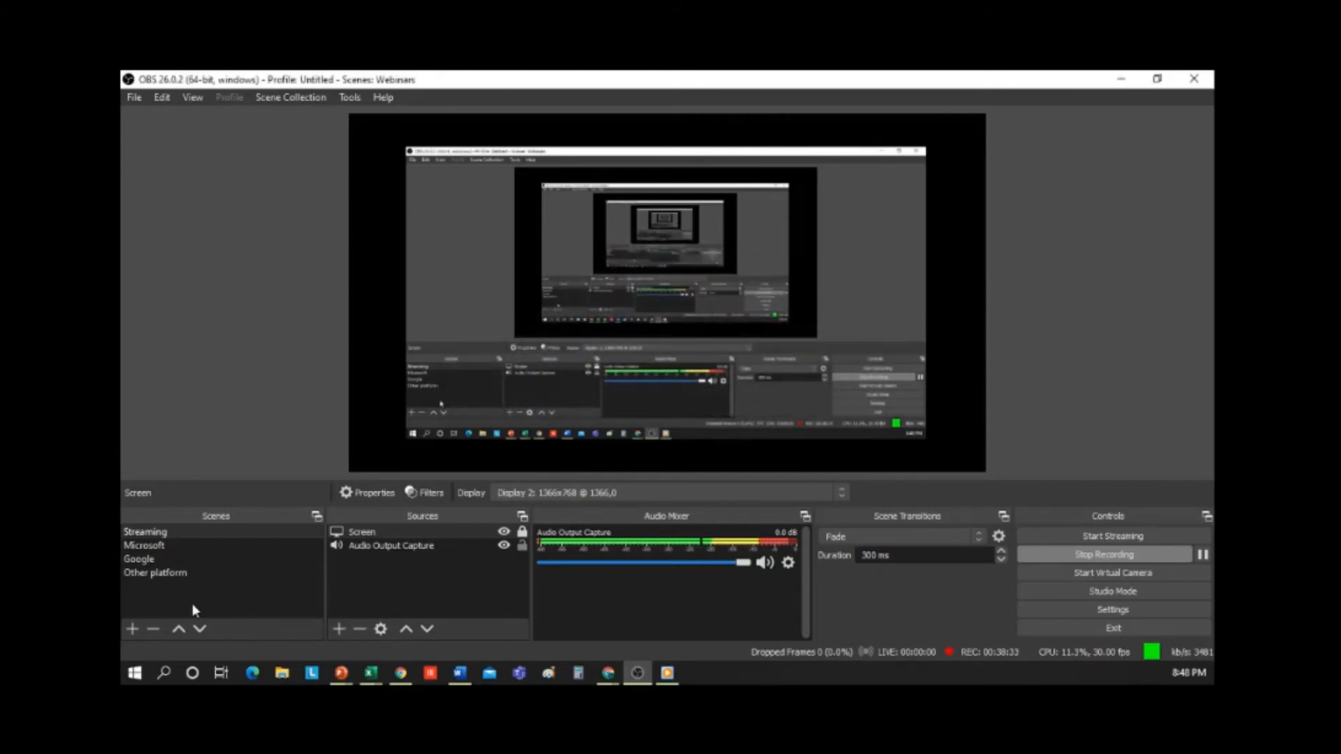
click(175, 533)
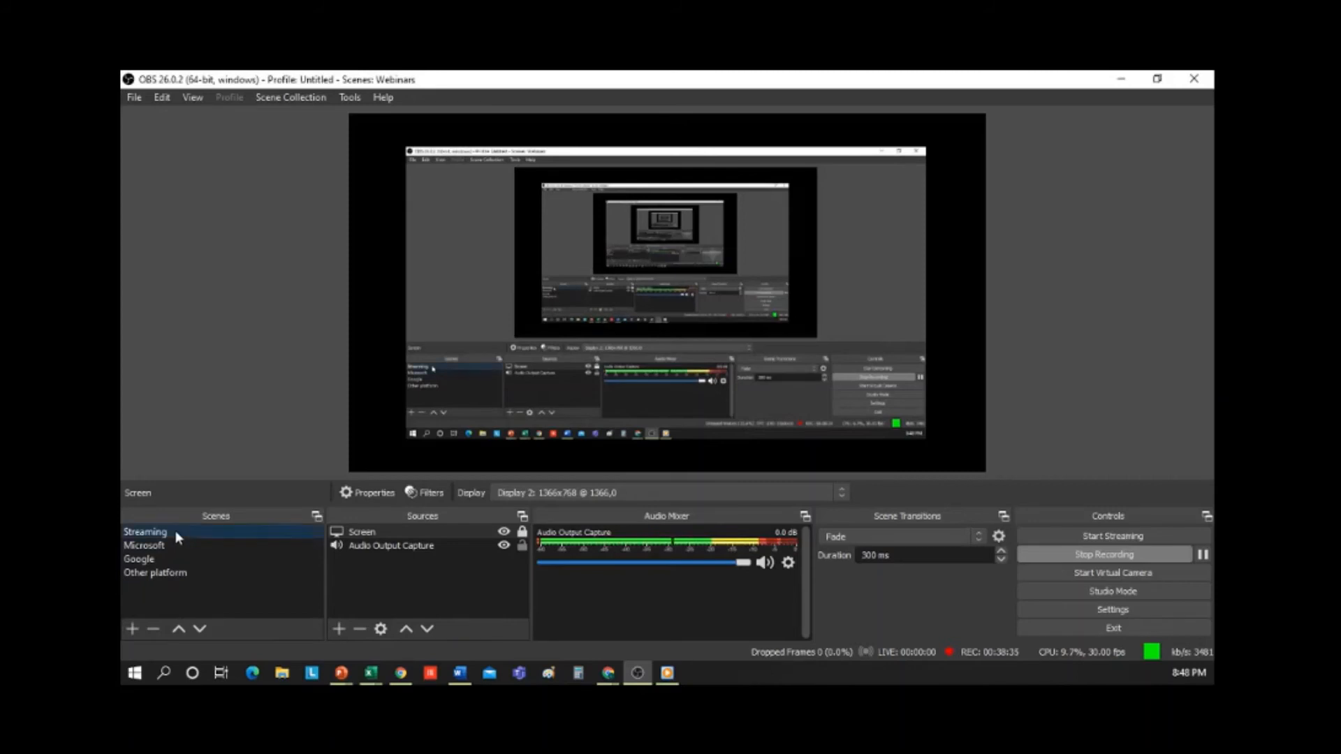
click(156, 629)
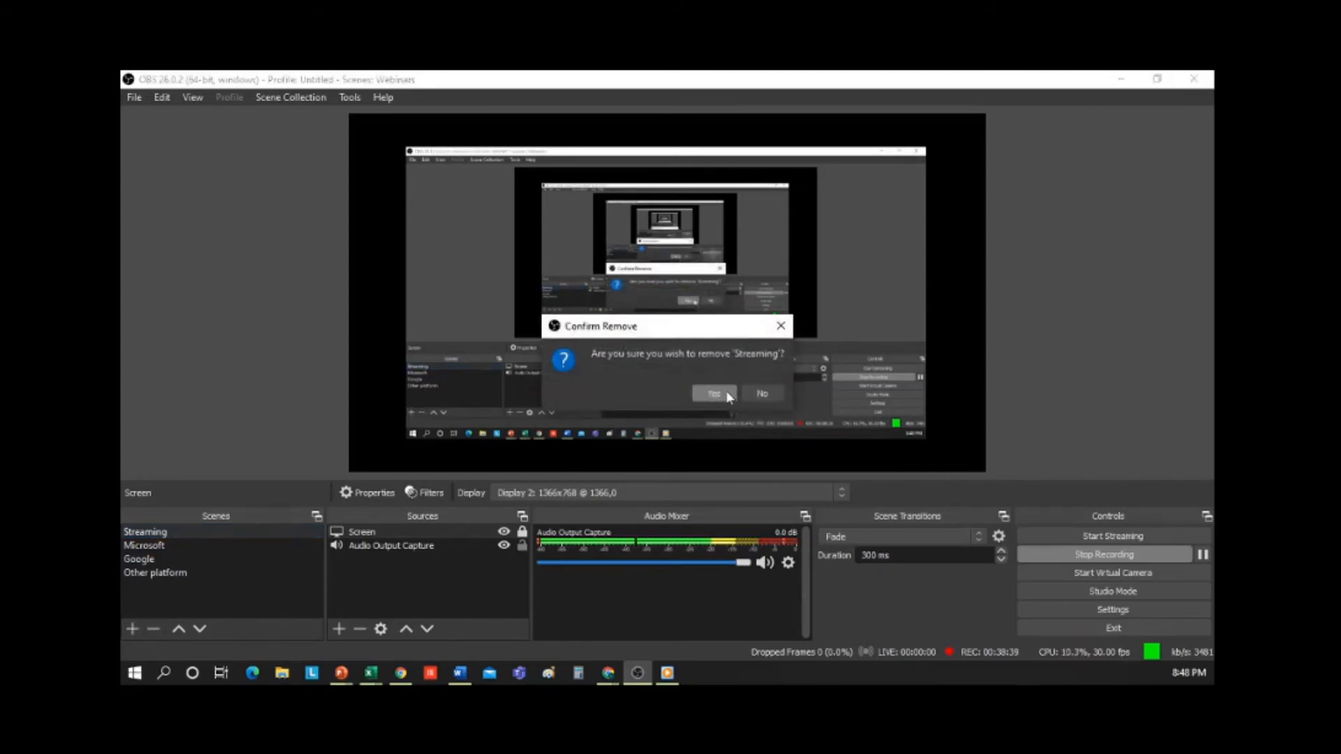
click(762, 396)
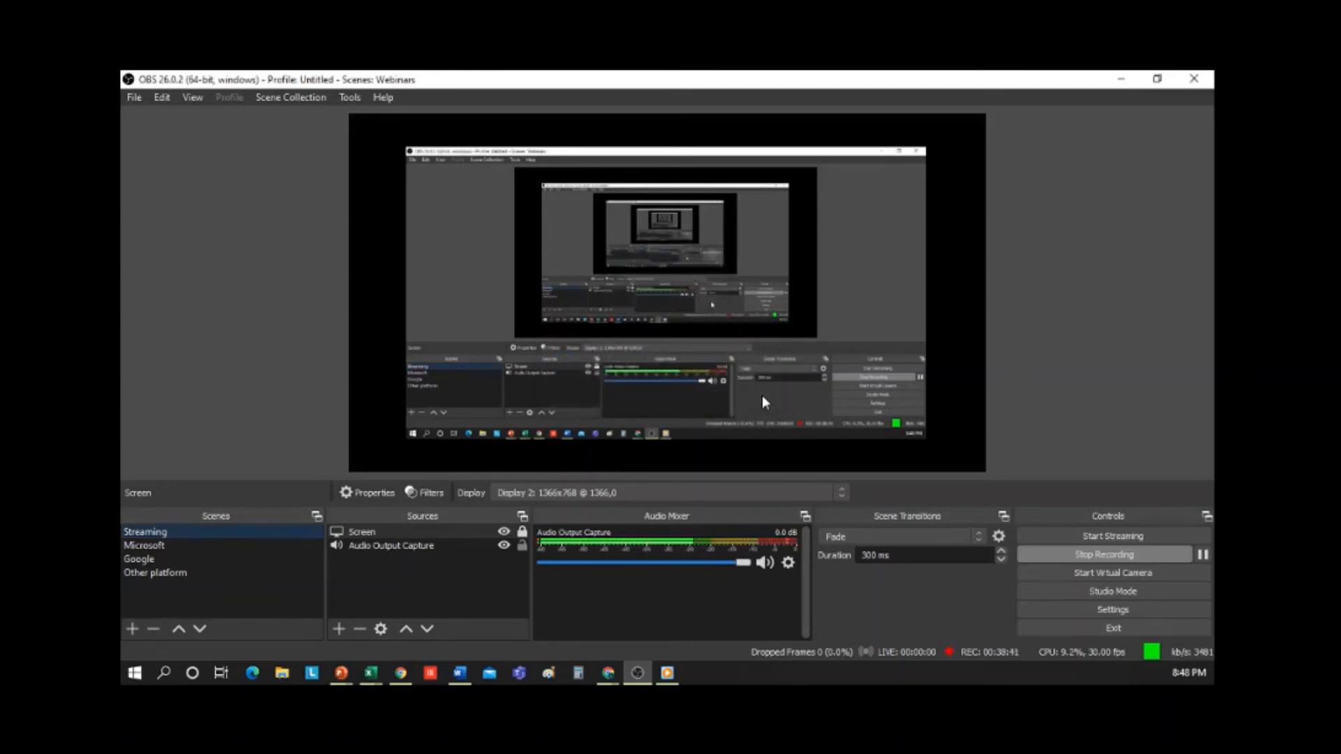
Move the Streaming scene down in the scene order and return it to first place.
click(200, 630)
click(200, 630)
click(181, 630)
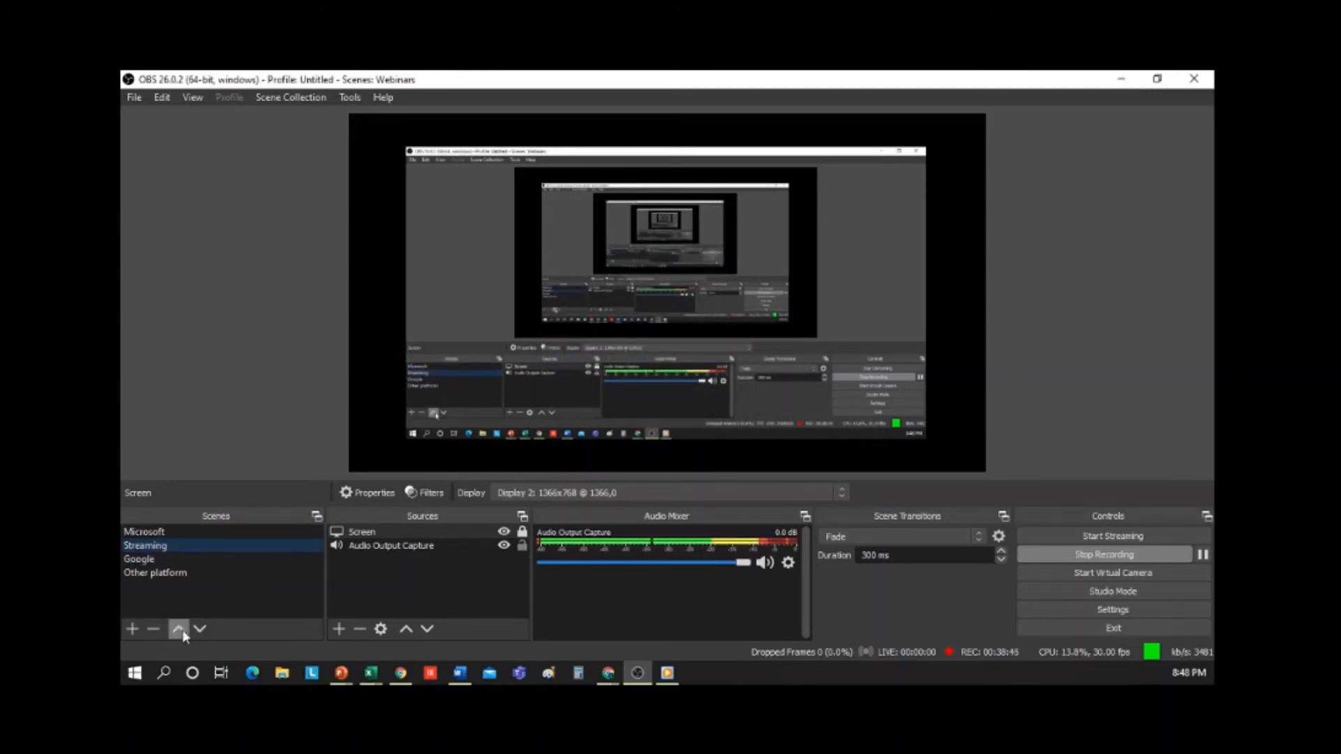
click(180, 630)
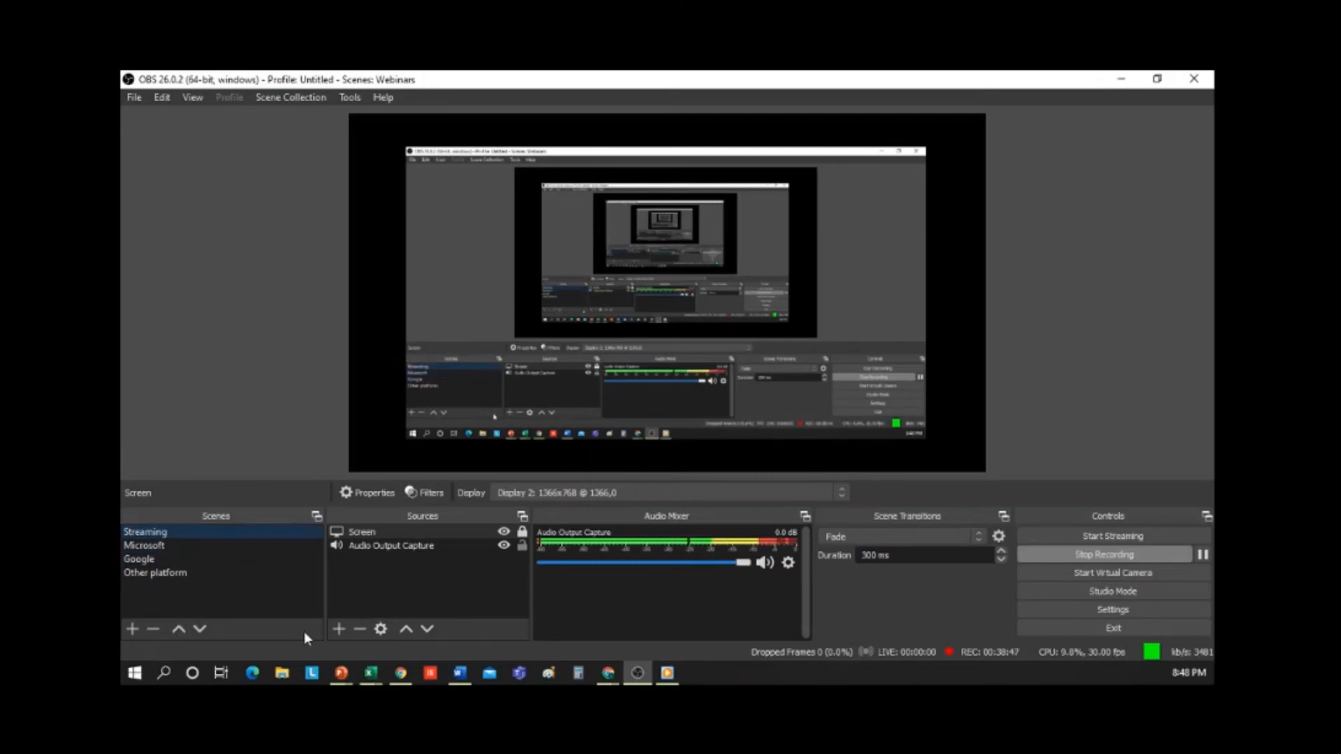
Set the Screen source to capture Display 2: 1366x768 @ 1366,0 in its properties.
click(404, 530)
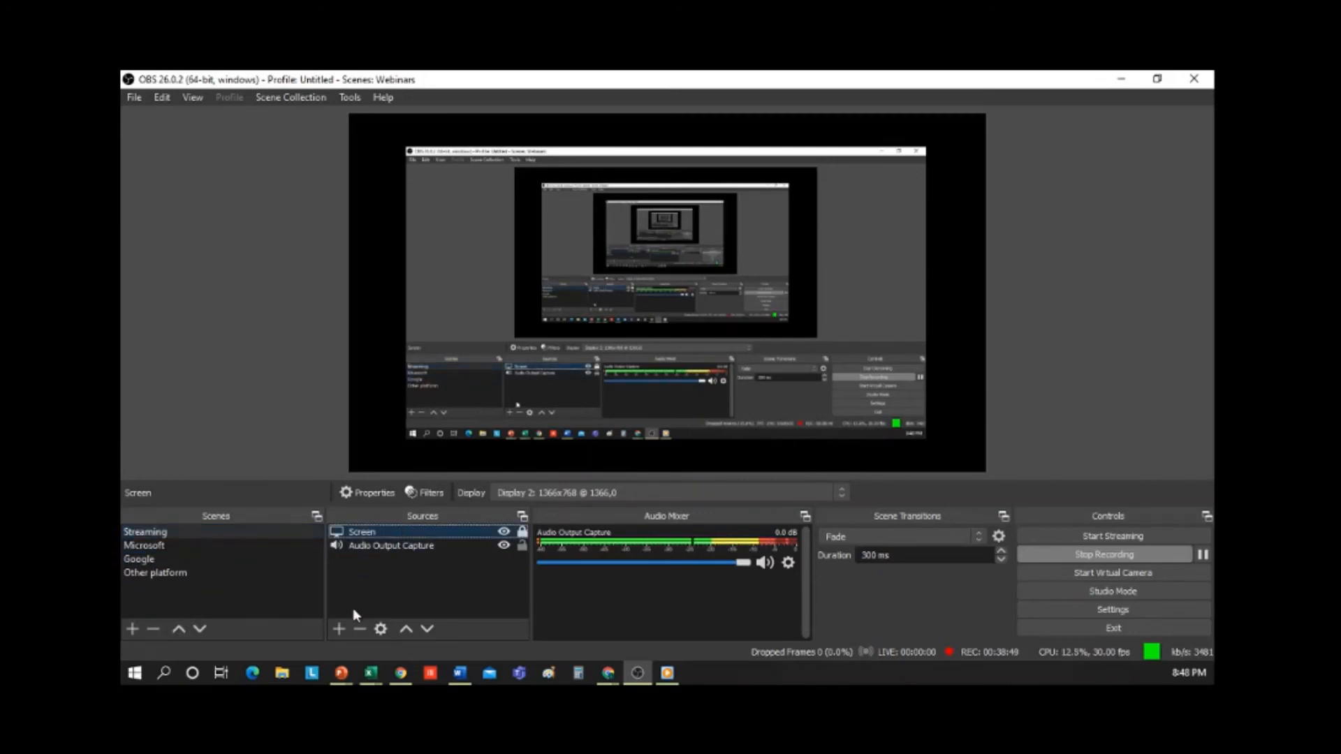
click(380, 629)
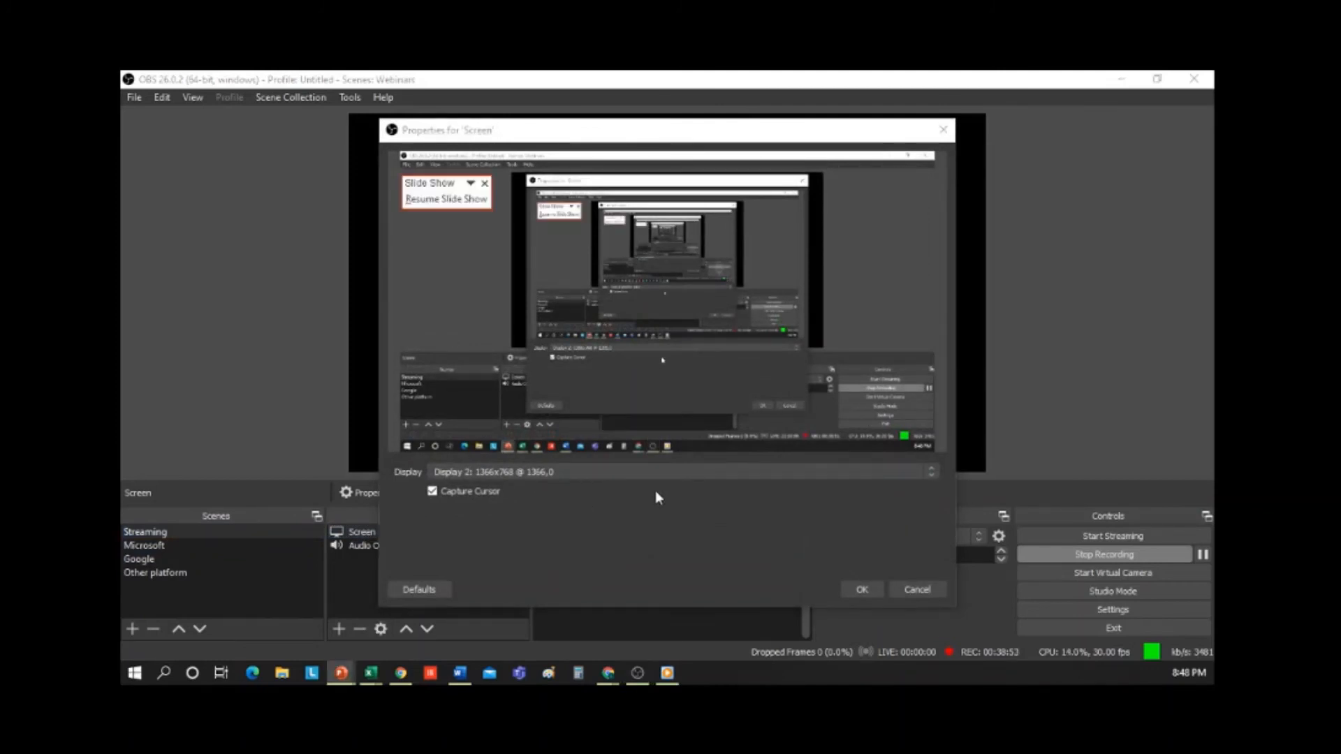
click(676, 472)
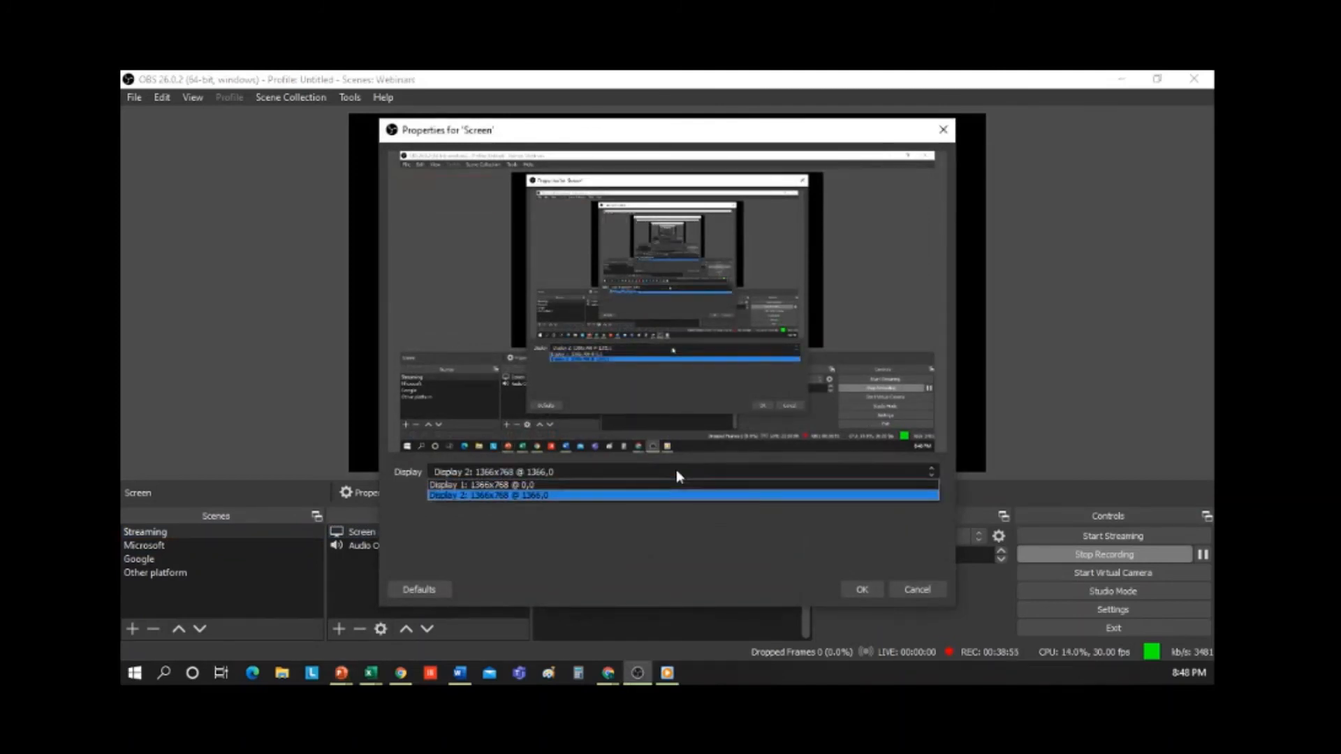
click(639, 495)
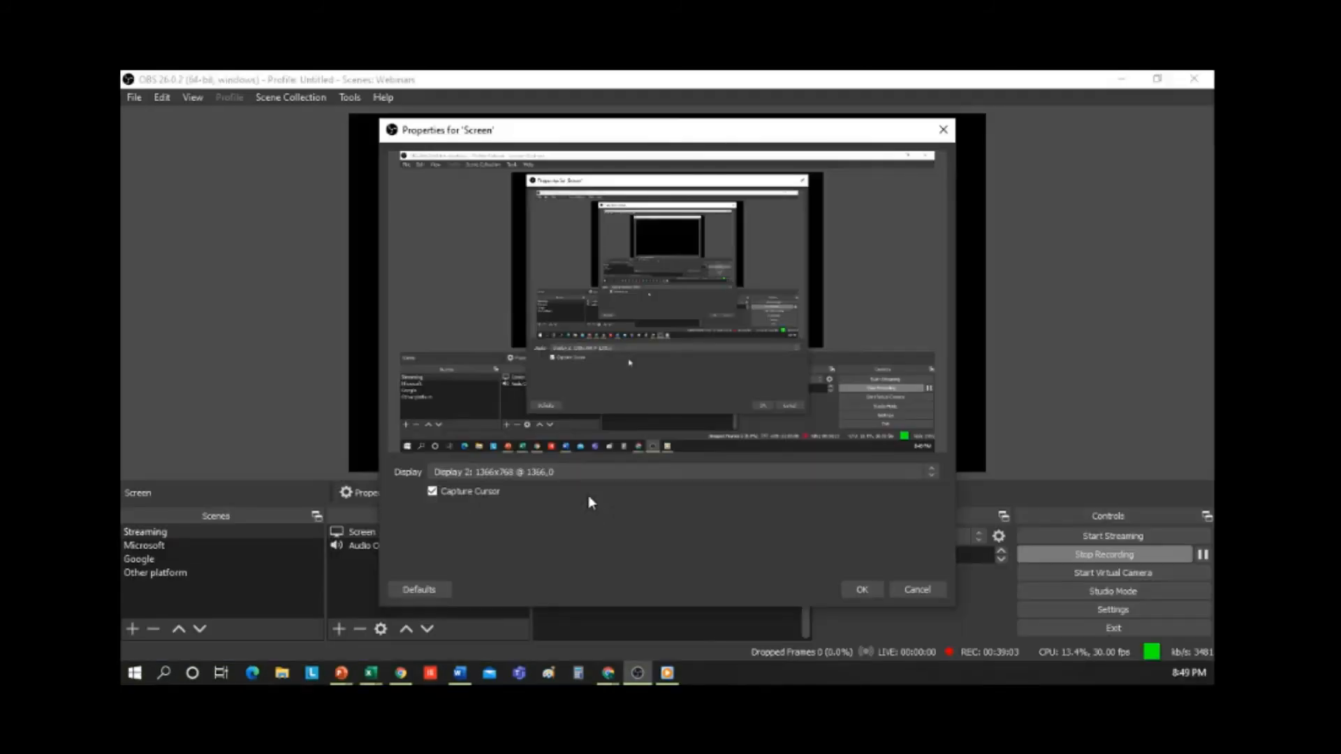
click(862, 589)
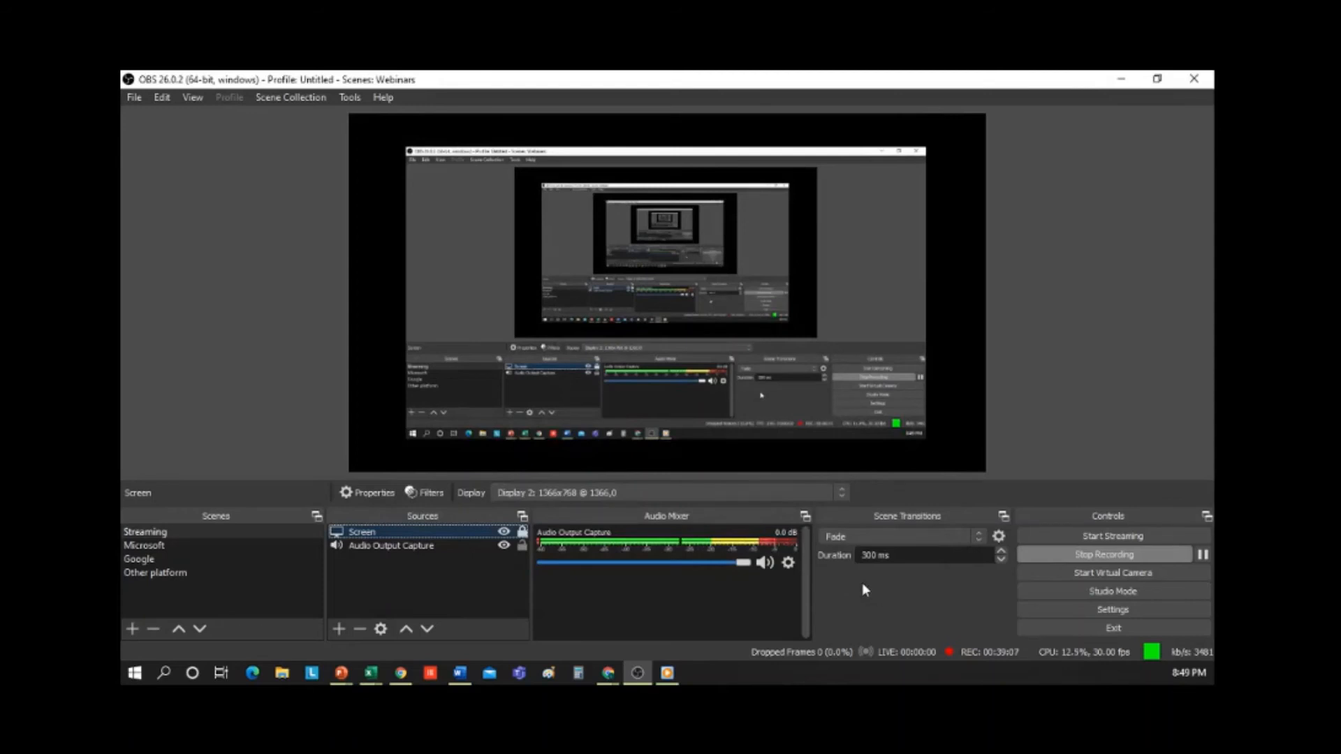
Add a new scene named Intro.
click(132, 630)
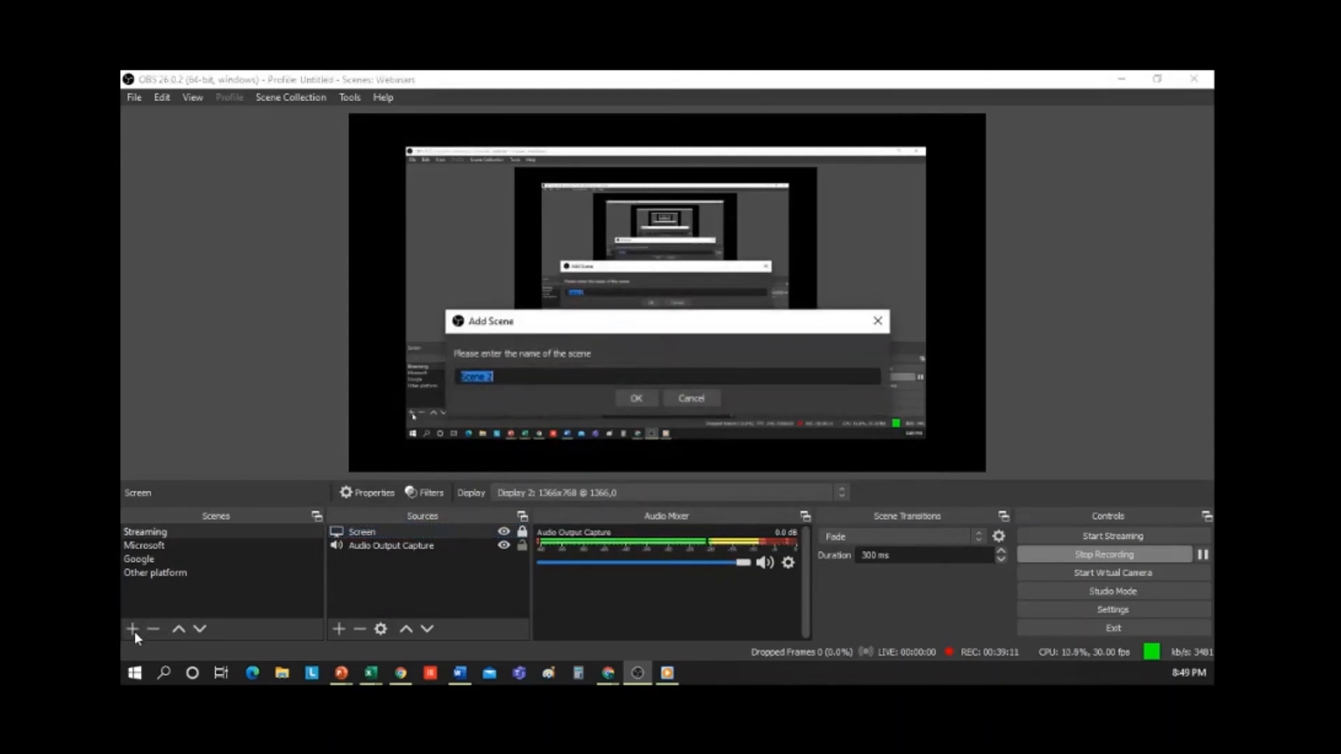
text(L)
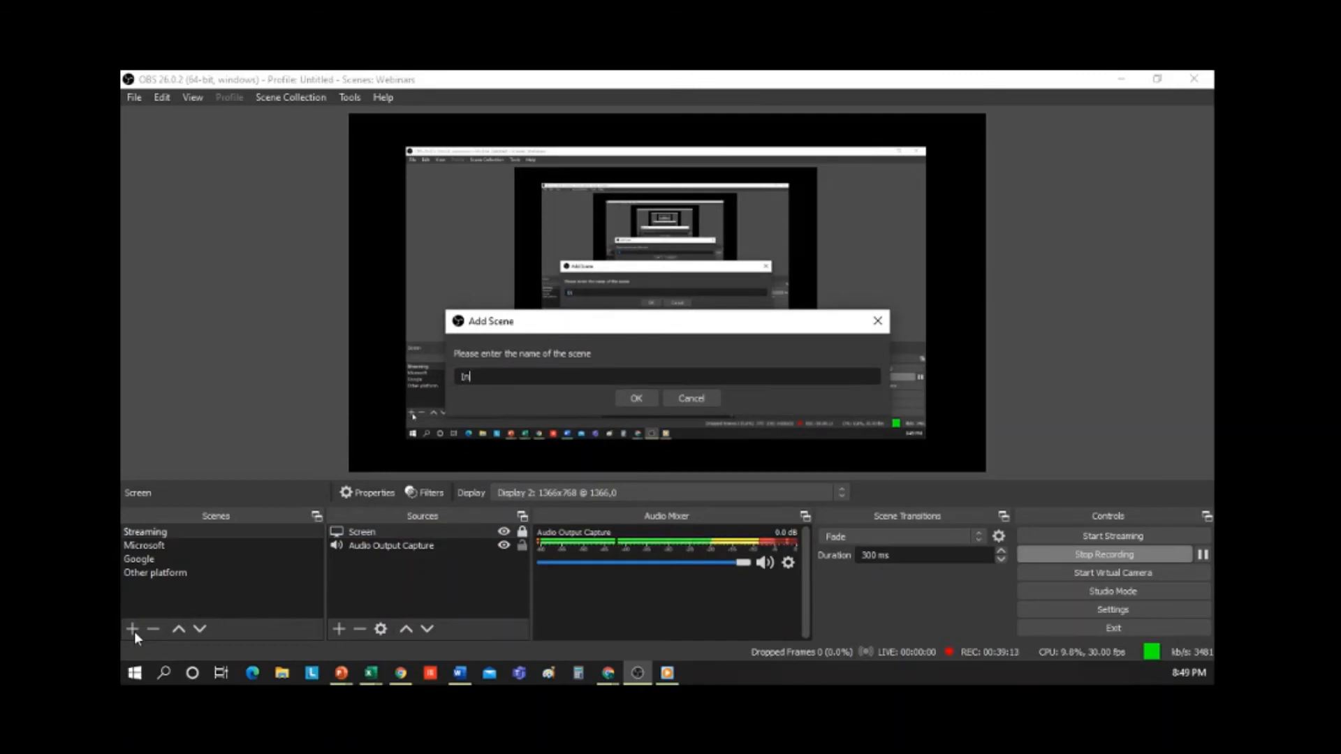
text(ntro)
click(637, 399)
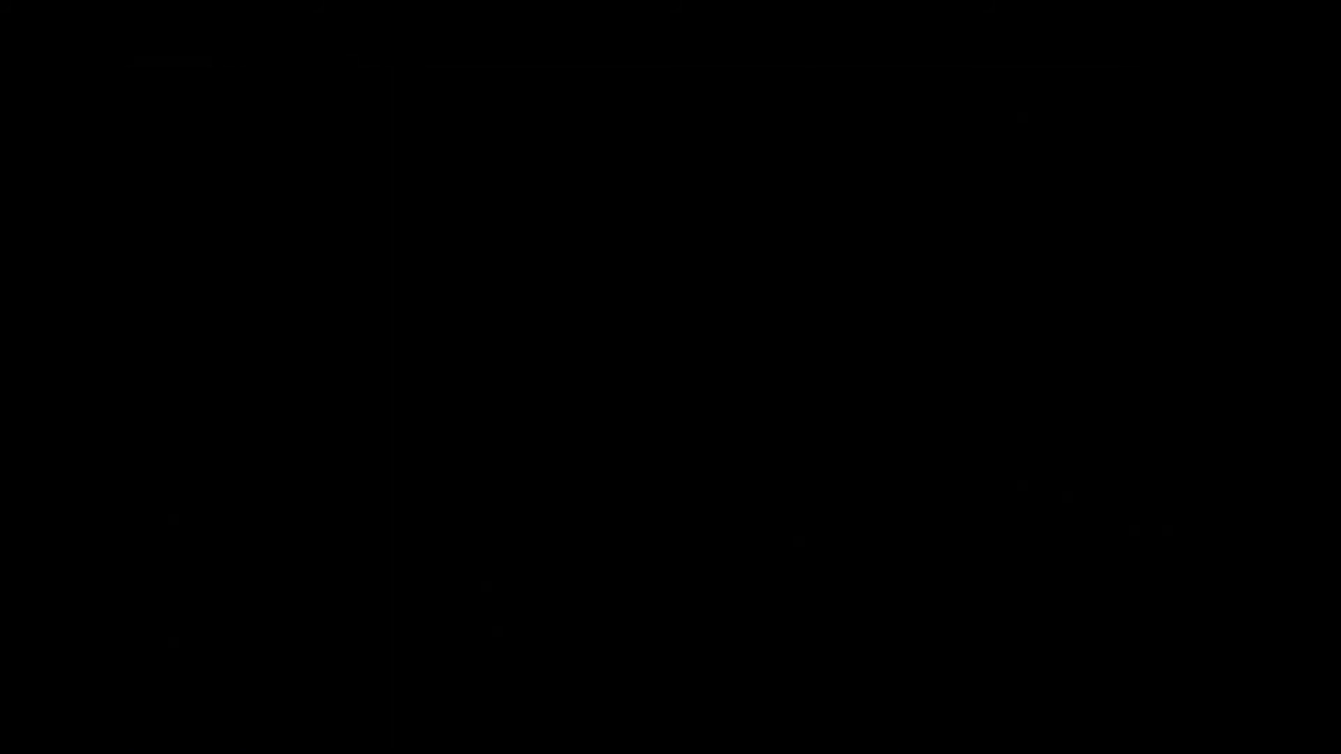